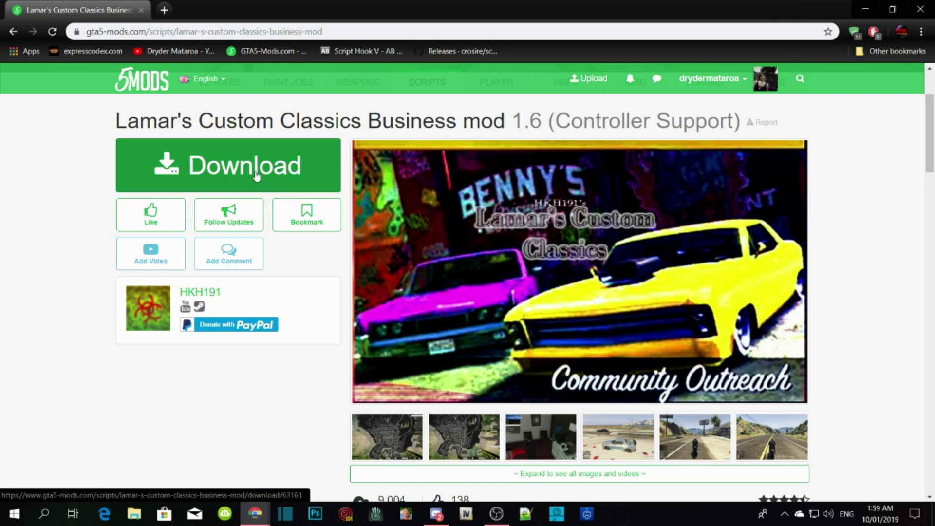
Open the Grand Theft Auto V installation folder from its desktop shortcut, look through the unmodded game files and close the folder.
click(867, 7)
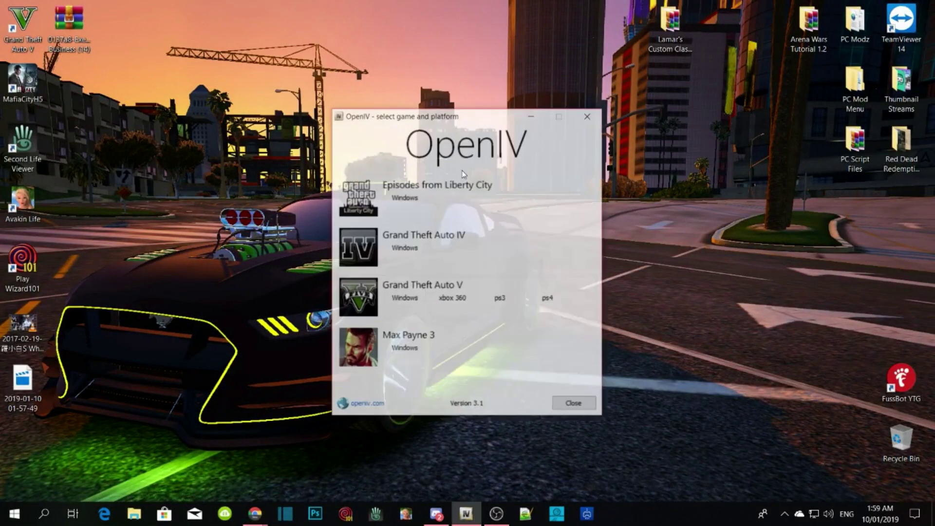
right_click(18, 22)
click(67, 44)
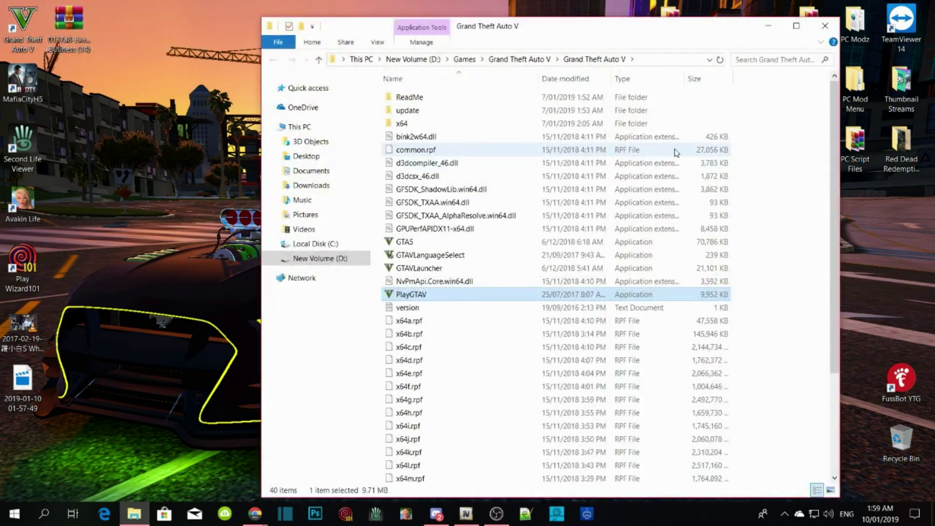
click(774, 126)
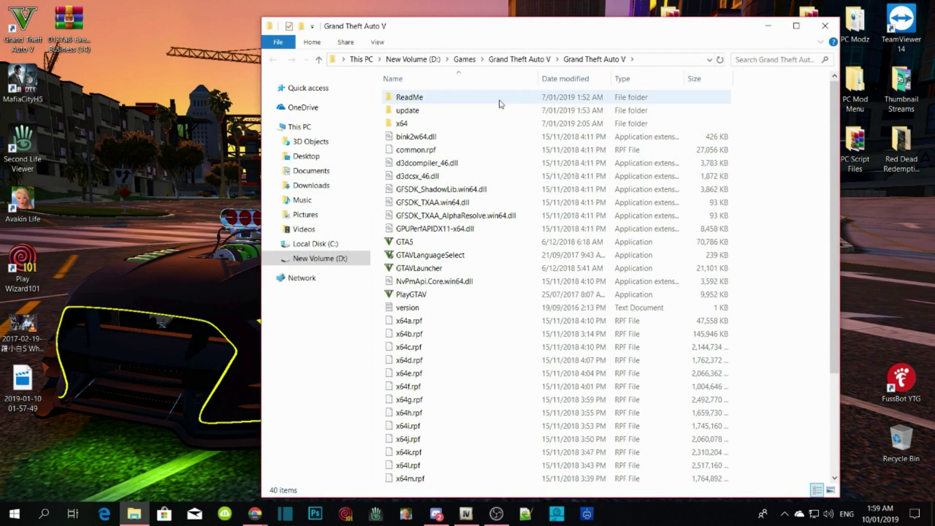
scroll(461, 306, down, 3)
scroll(471, 287, up, 3)
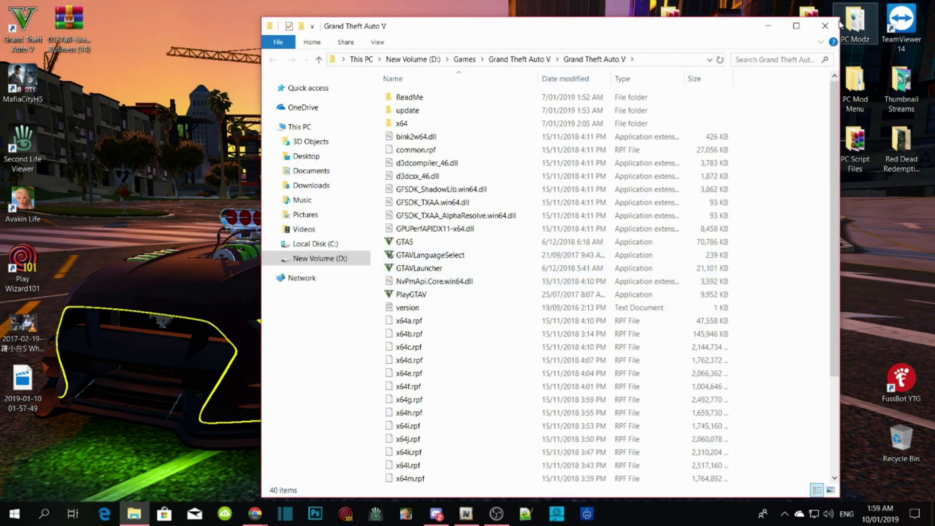
click(814, 29)
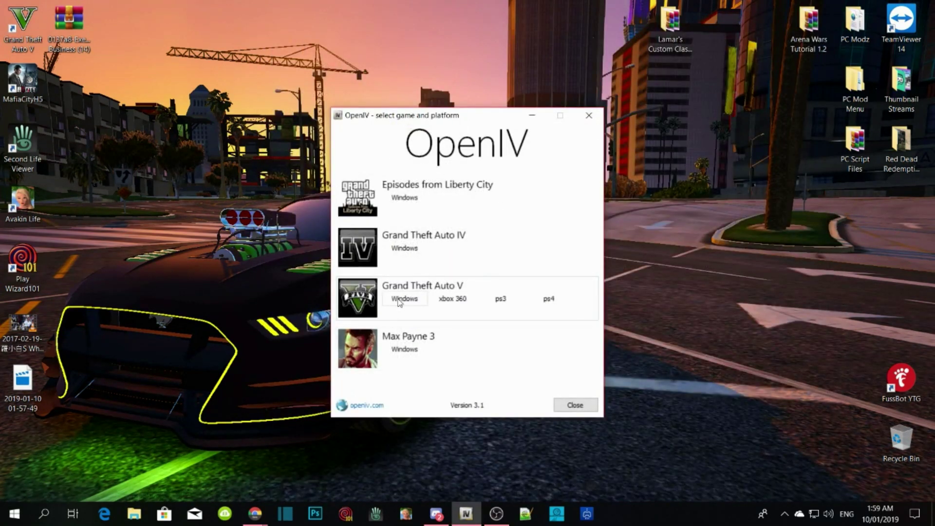
In OpenIV, load the Windows version of Grand Theft Auto V and open the ASI Manager.
click(399, 298)
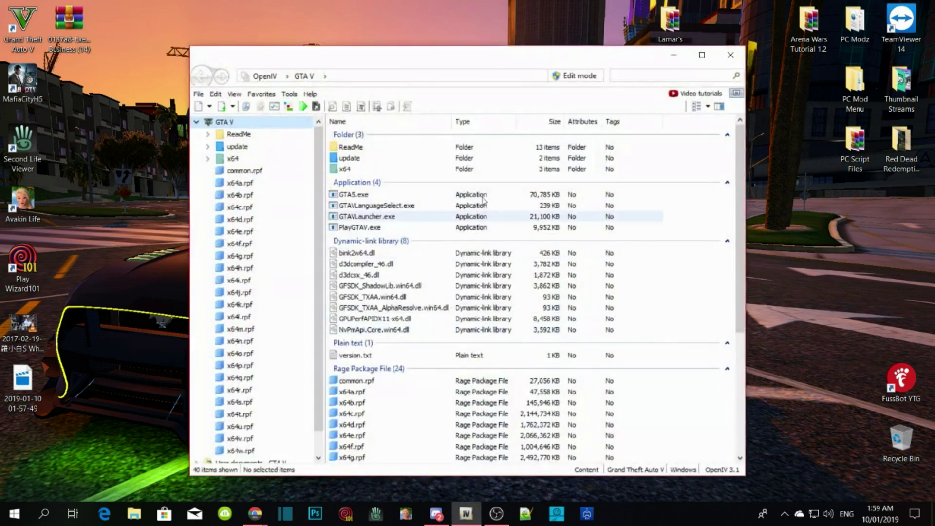
click(289, 94)
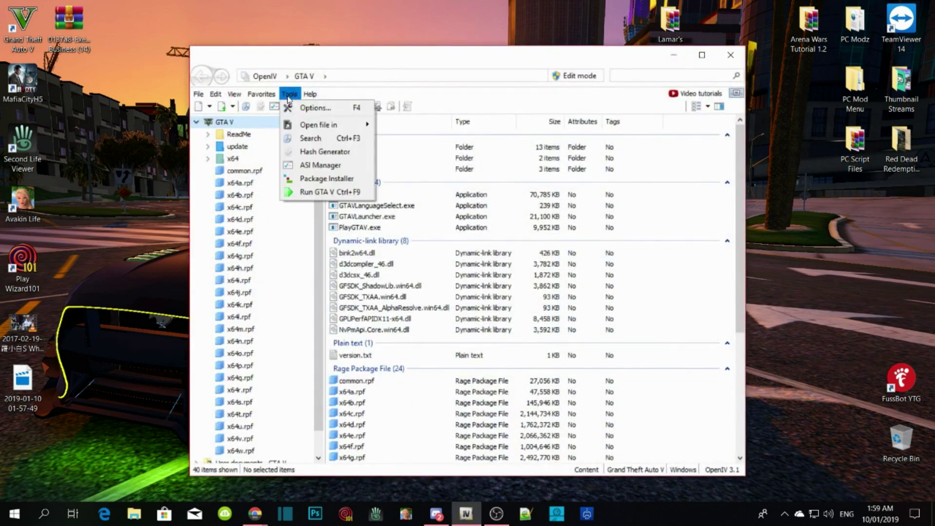
click(320, 166)
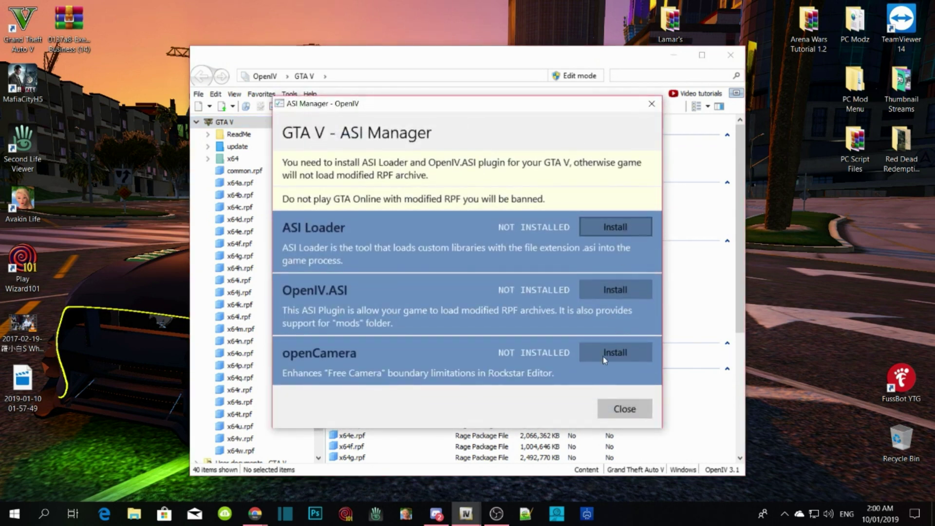
Install ASI Loader, OpenIV.ASI with a "mods" folder, and openCamera, and close OpenIV.
click(613, 228)
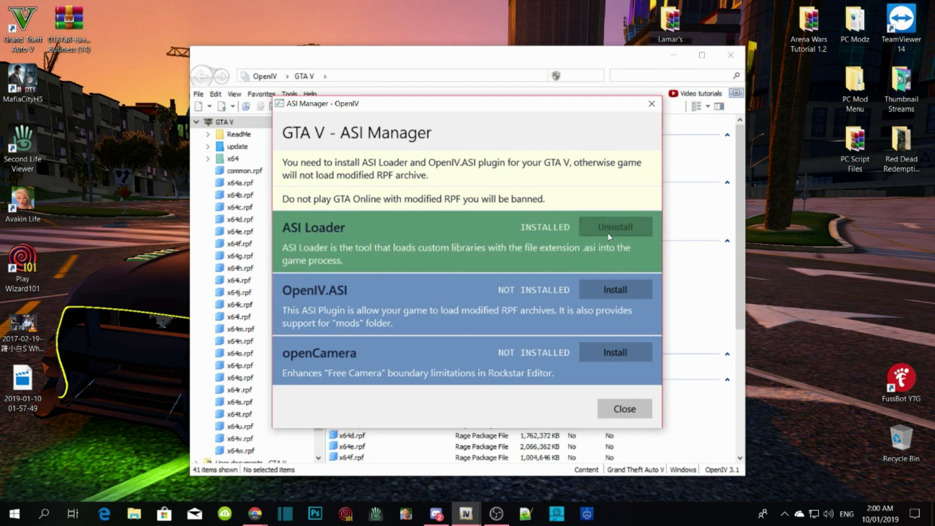
click(622, 297)
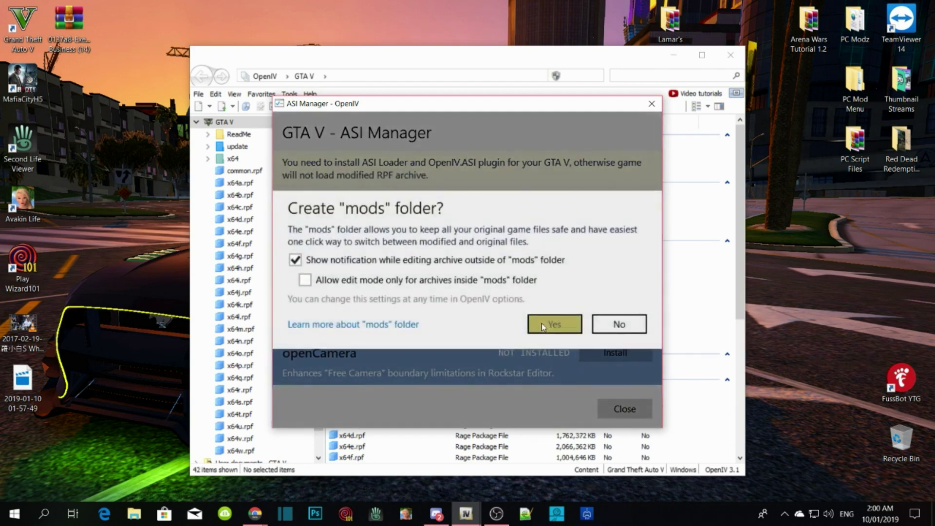
click(554, 323)
click(614, 353)
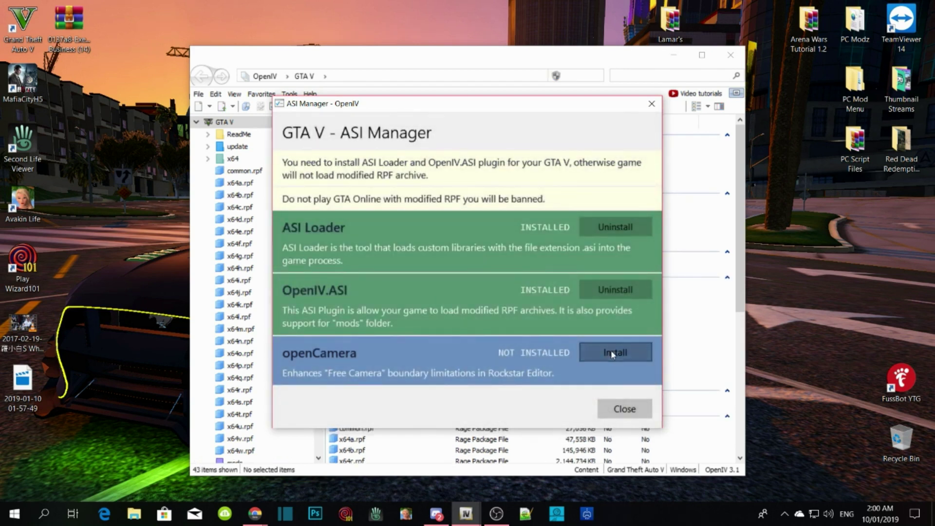
click(625, 409)
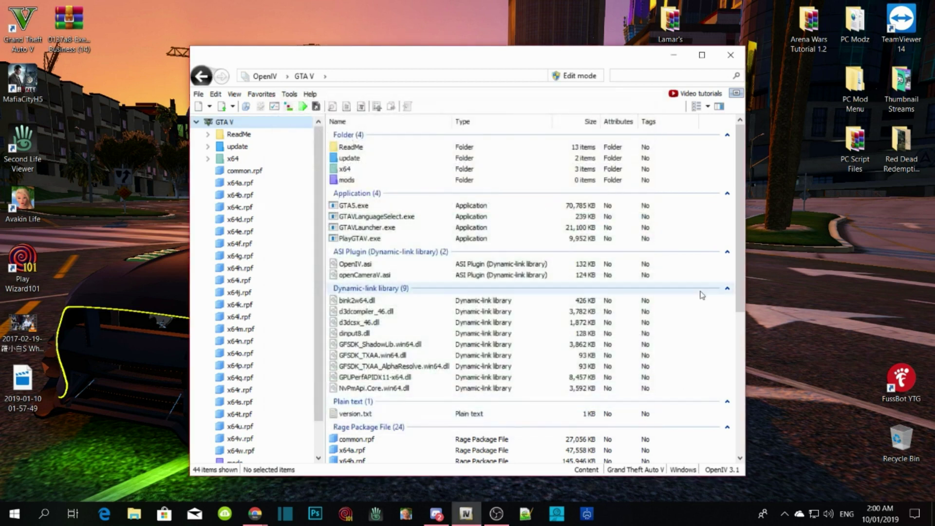
click(730, 56)
click(180, 191)
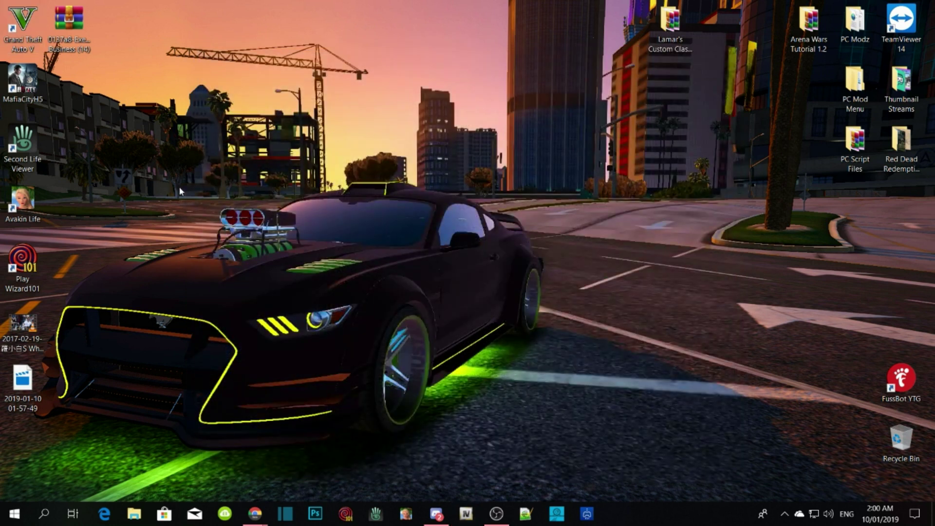
Open the Grand Theft Auto V installation folder and the Lamar's Custom Classics Business mod 1.6 folder side by side.
right_click(20, 29)
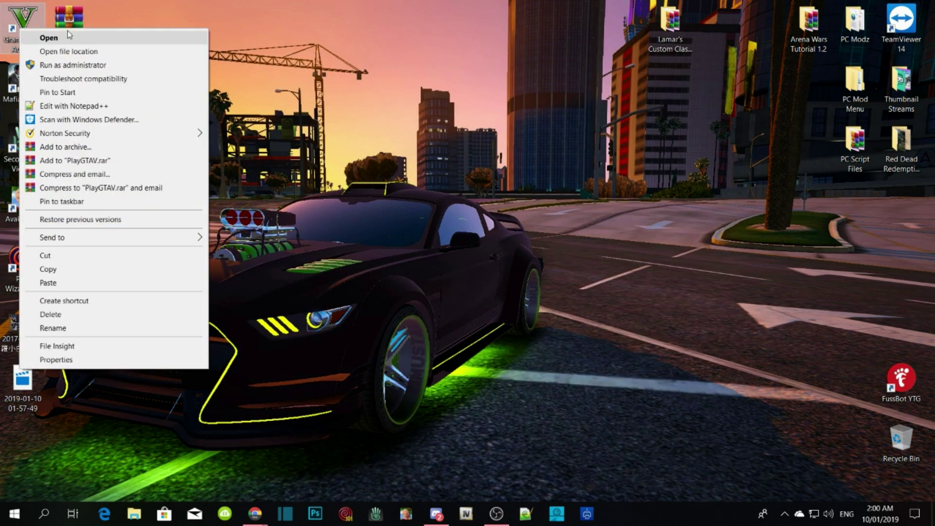
click(70, 52)
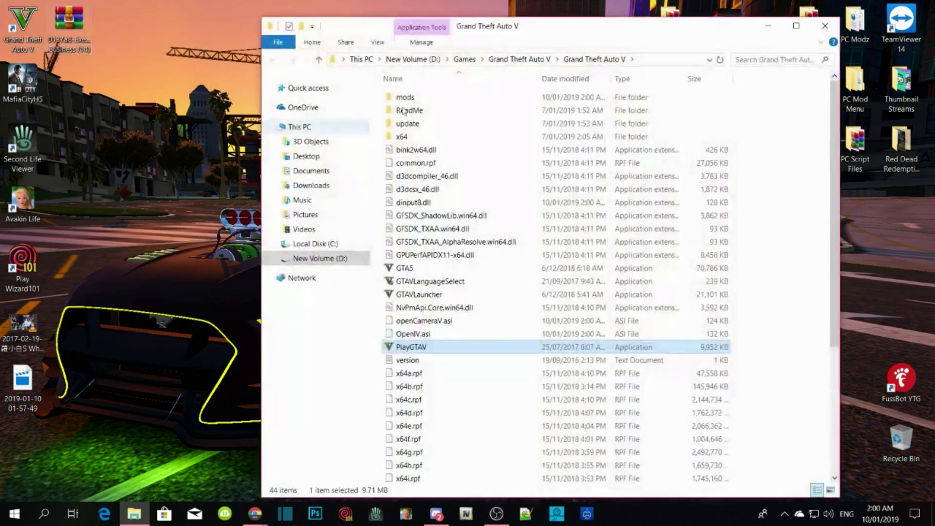
drag(560, 29, 316, 20)
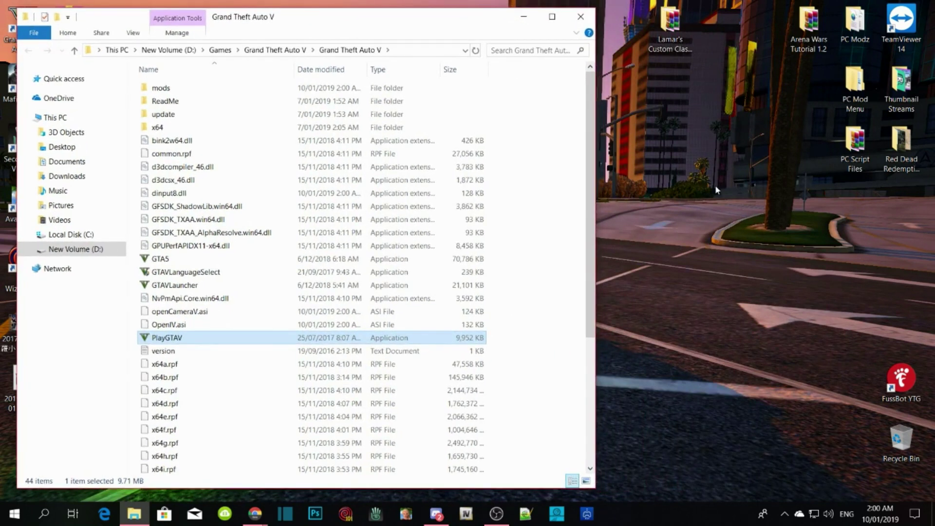
double_click(670, 32)
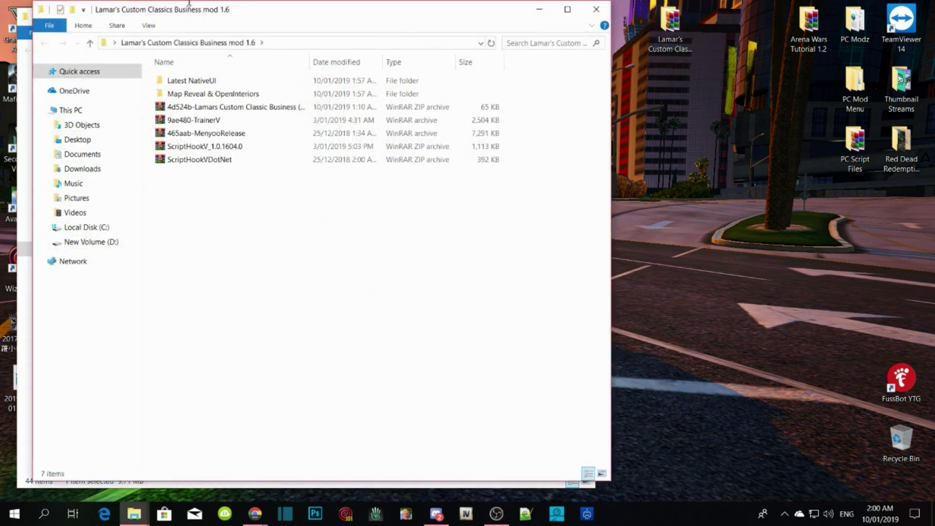
drag(185, 17, 768, 26)
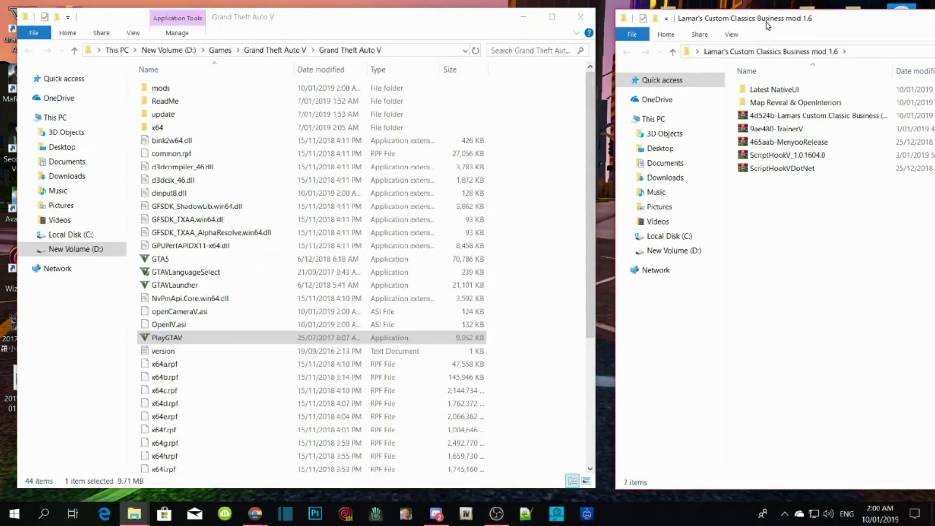
Open the ScriptHookV_1.0.1604.0 archive beside the game folder and go into its bin folder.
double_click(795, 156)
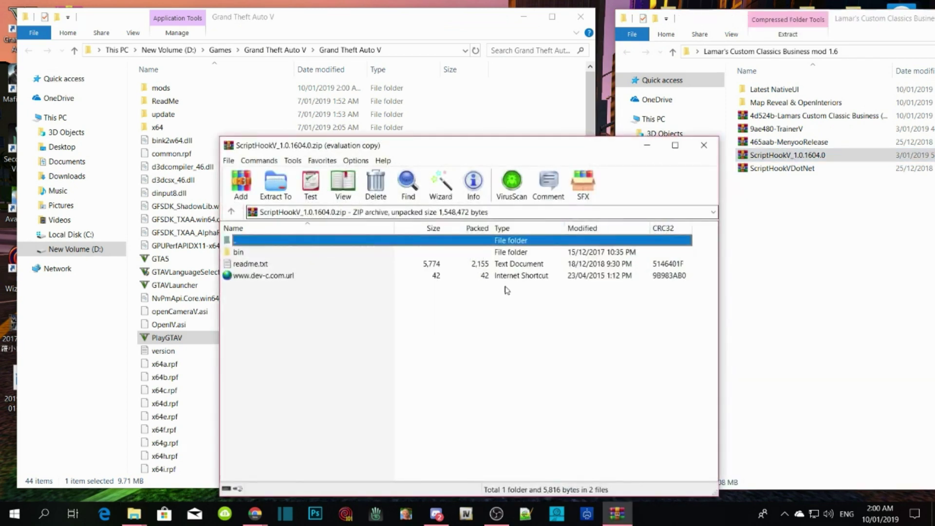
click(548, 274)
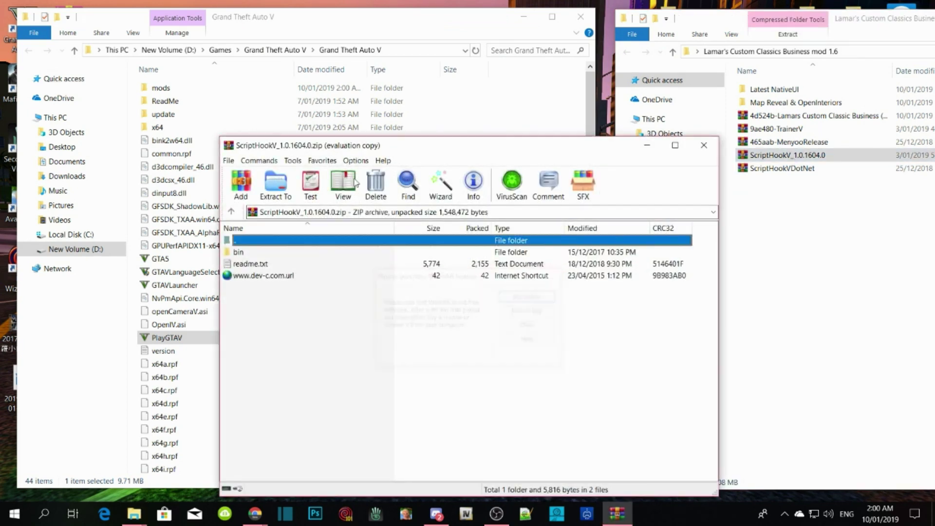
drag(253, 148, 665, 90)
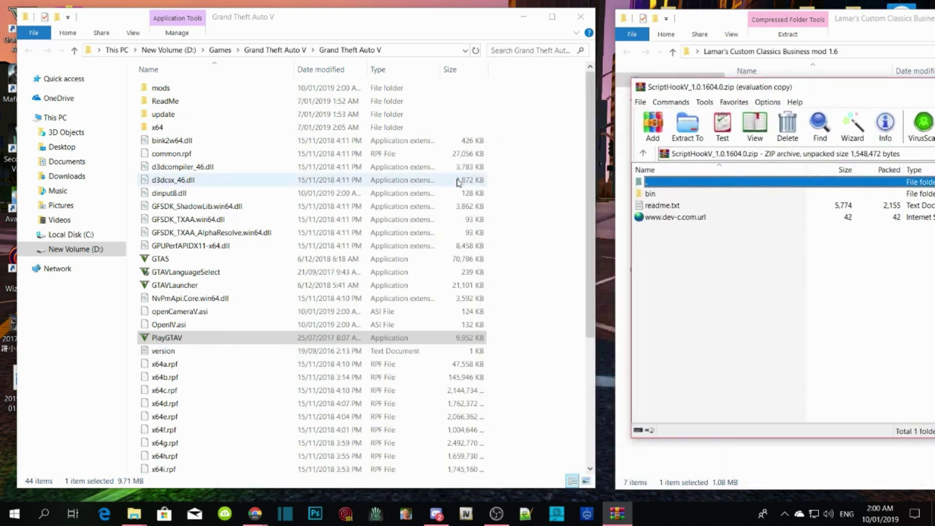
scroll(481, 190, down, 5)
double_click(651, 194)
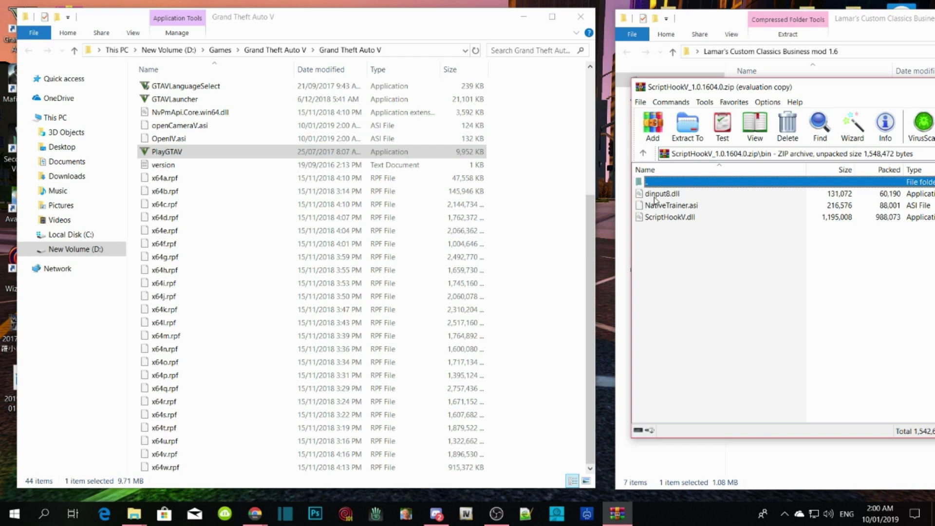
Copy dinput8.dll and ScriptHookV.dll into the game folder, replacing the existing dinput8.dll, and close the archive.
click(656, 194)
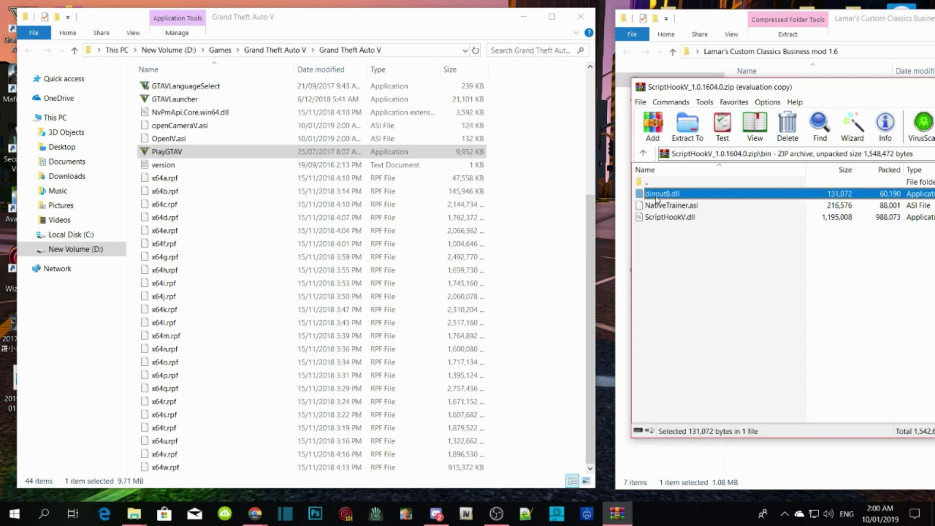
ctrl+click(670, 217)
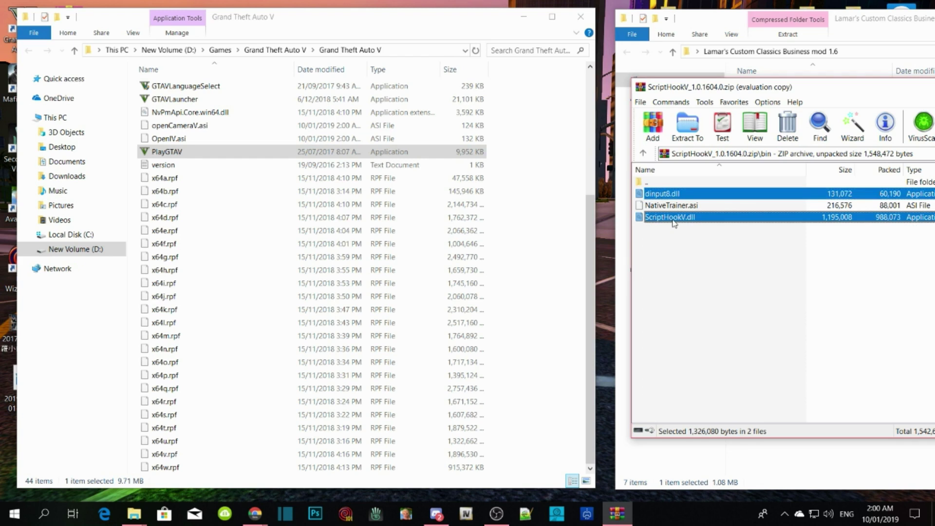
drag(674, 223, 540, 330)
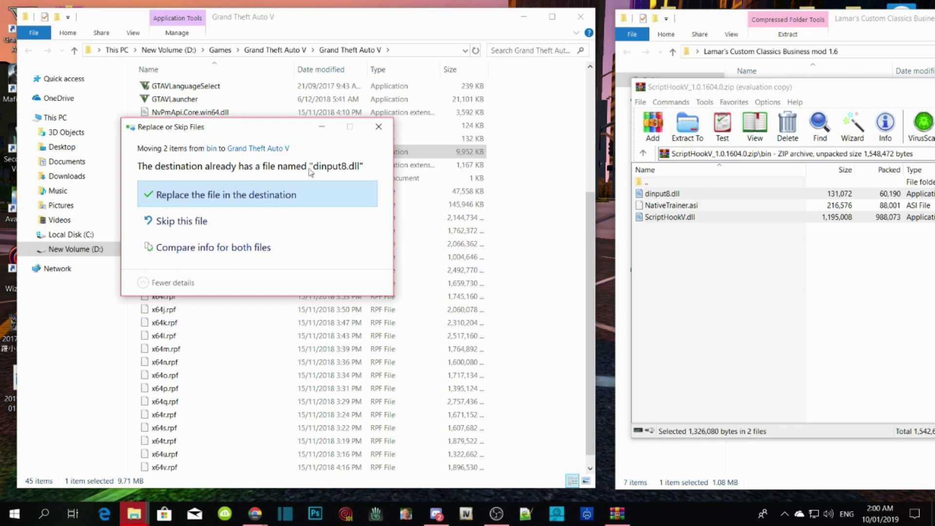
click(267, 197)
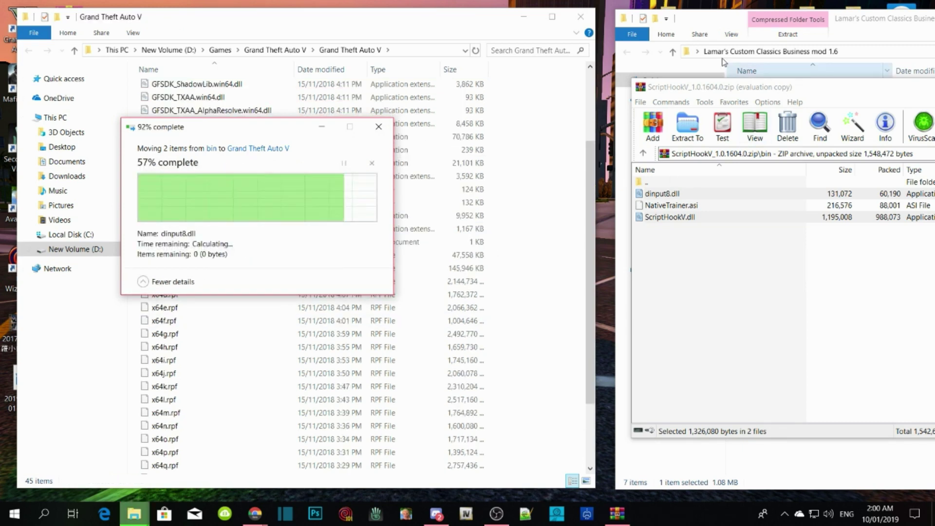
drag(773, 90, 256, 108)
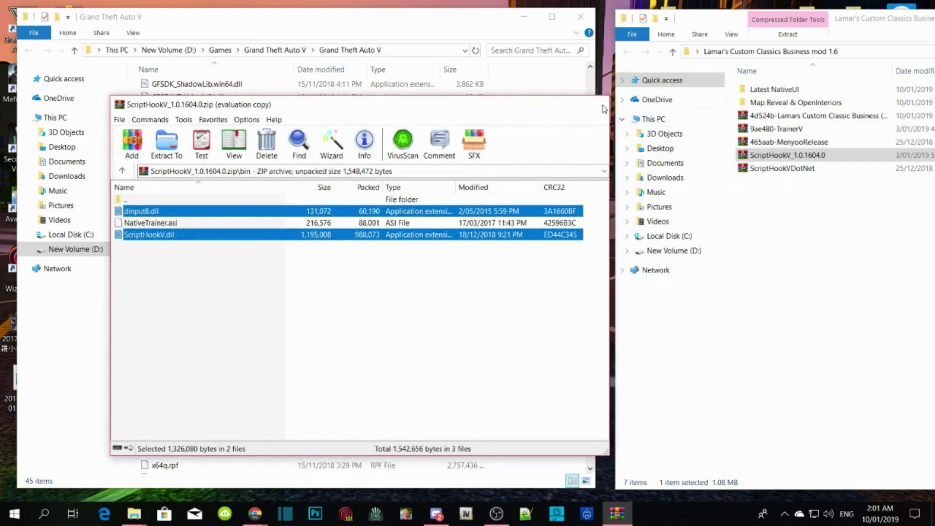
click(592, 104)
Copy ScriptHookVDotNet.asi, ScriptHookVDotNet2.dll and ScriptHookVDotNet2.xml from the ScriptHookVDotNet archive into the game folder and close the archive.
double_click(783, 169)
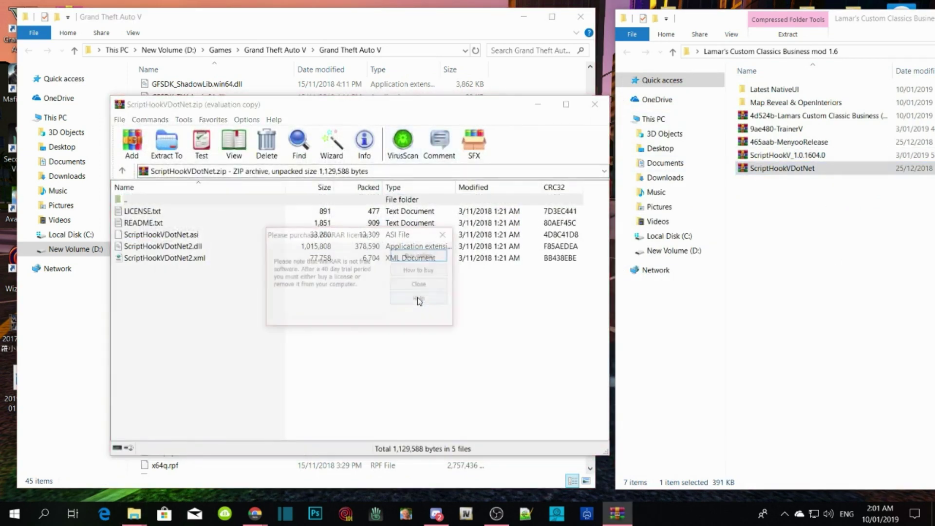
click(419, 284)
drag(156, 113, 674, 101)
drag(743, 298, 688, 224)
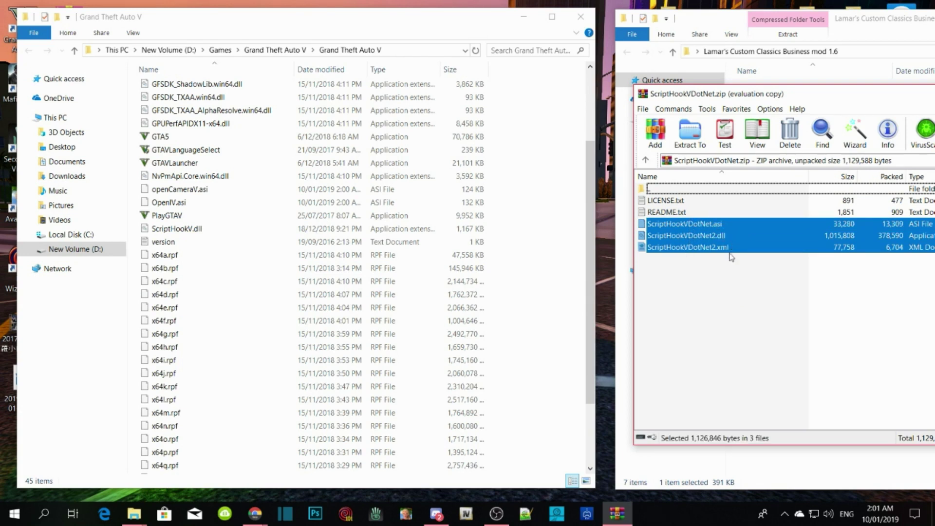
drag(703, 238, 539, 360)
drag(860, 98, 678, 125)
click(710, 115)
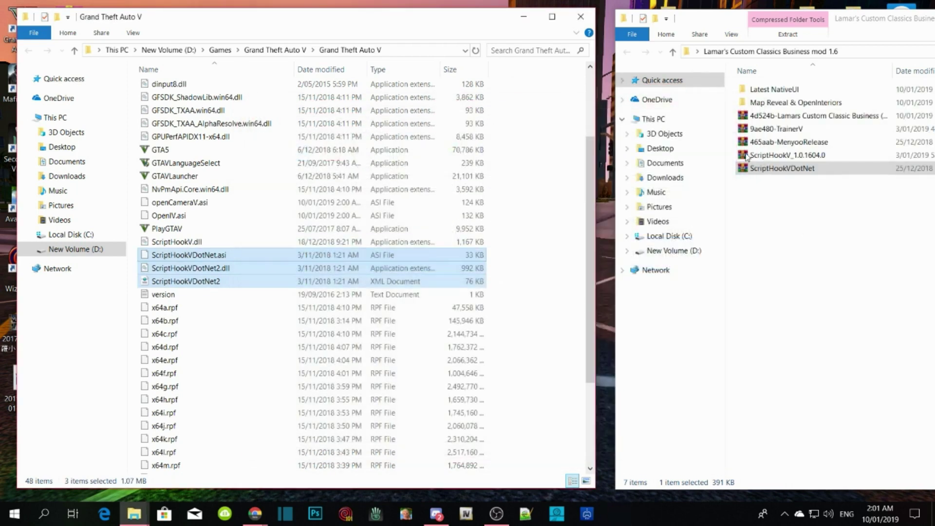
Copy TrainerV.asi and trainerv.ini from the 9ae480-TrainerV archive into the game folder.
double_click(779, 129)
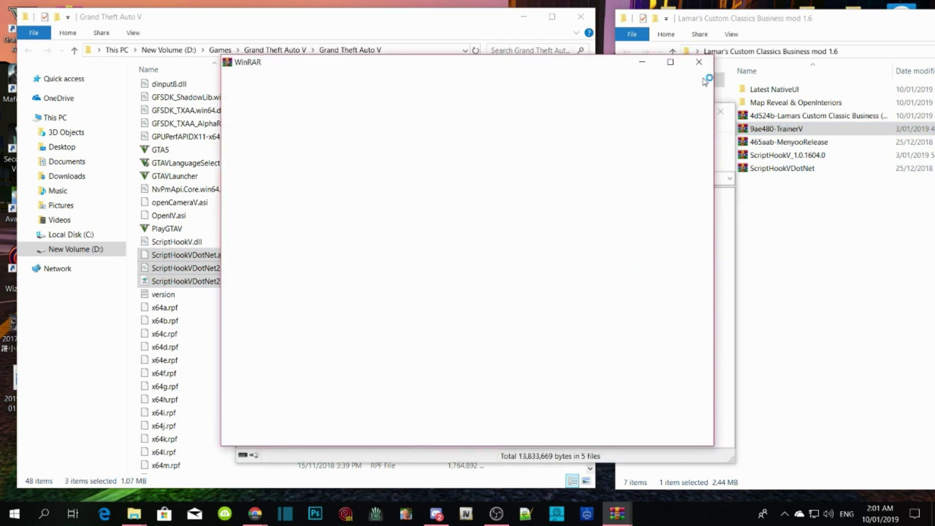
click(699, 62)
drag(302, 113, 737, 96)
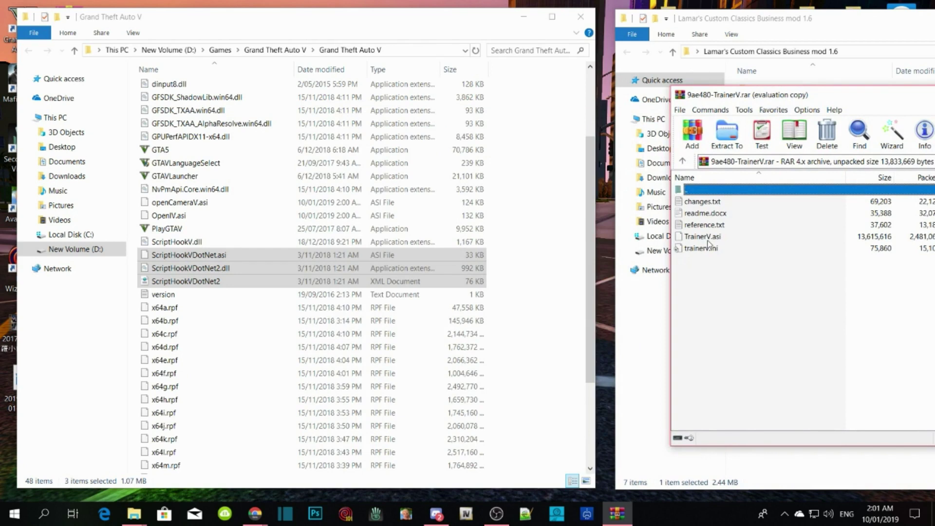
click(706, 237)
shift+click(712, 249)
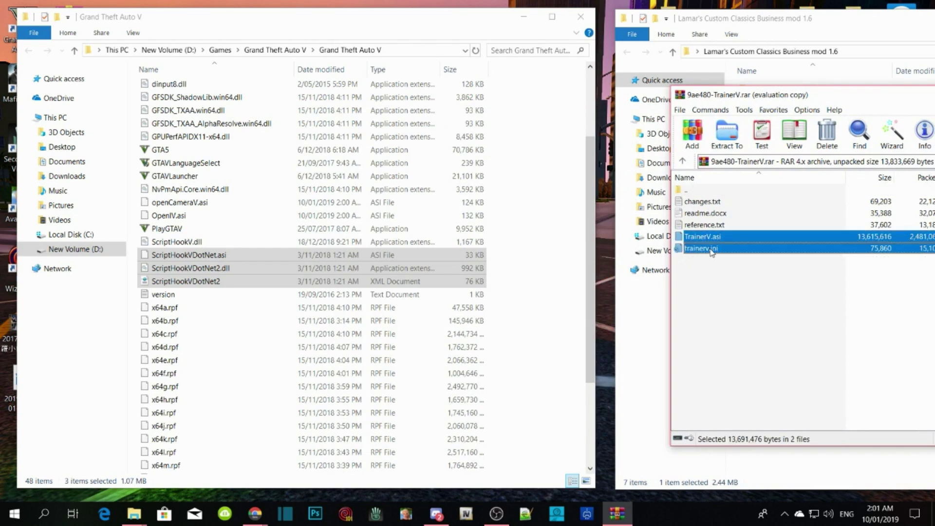
drag(719, 249, 542, 390)
click(744, 344)
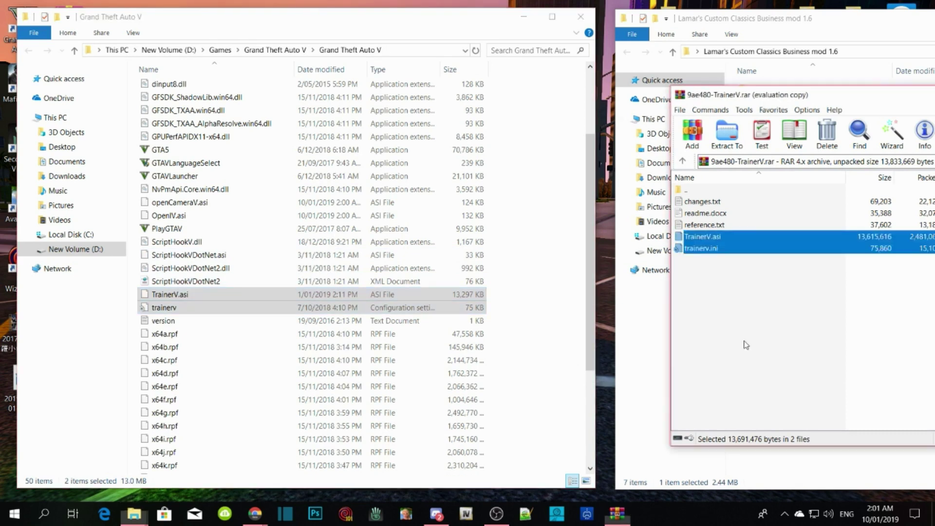
drag(794, 94, 400, 129)
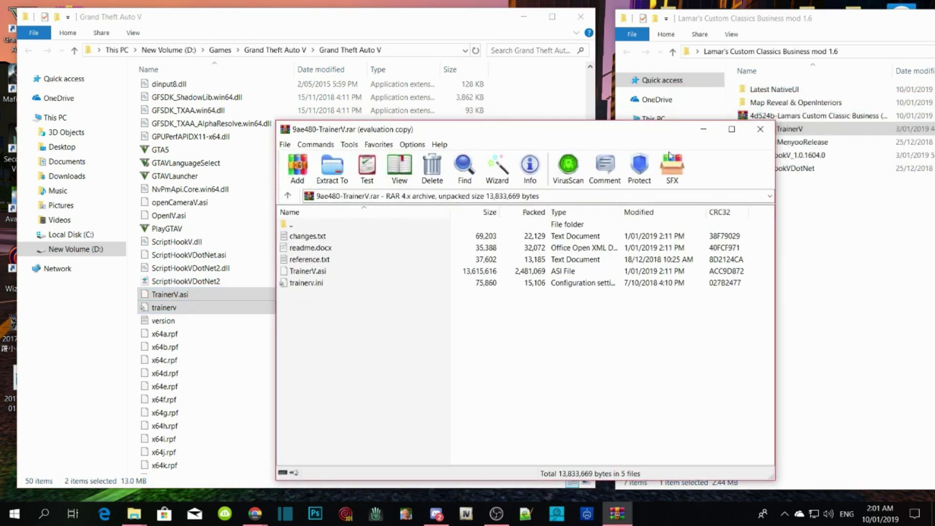
Copy the menyooStuff folder and Menyoo.asi from the 465aab-MenyooRelease archive into the game folder, leaving the TrainerV and Menyoo archives closed.
click(758, 130)
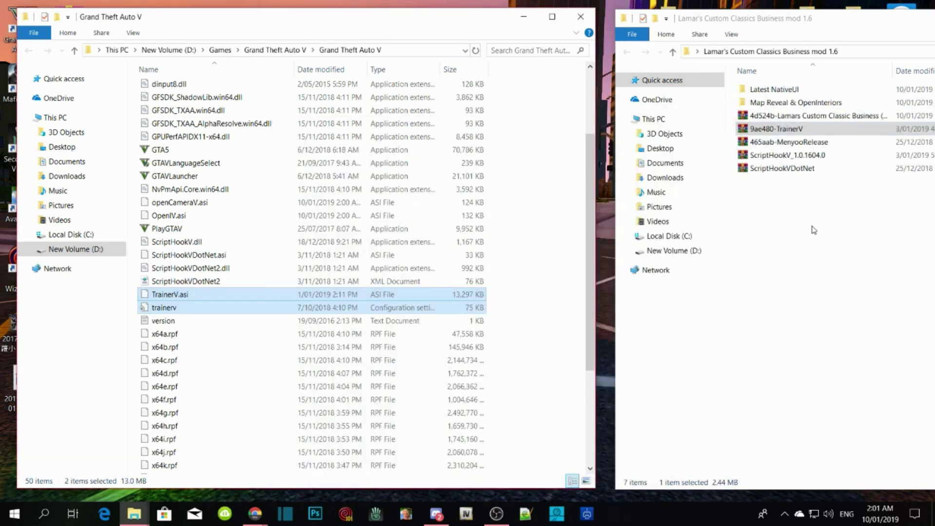
double_click(803, 142)
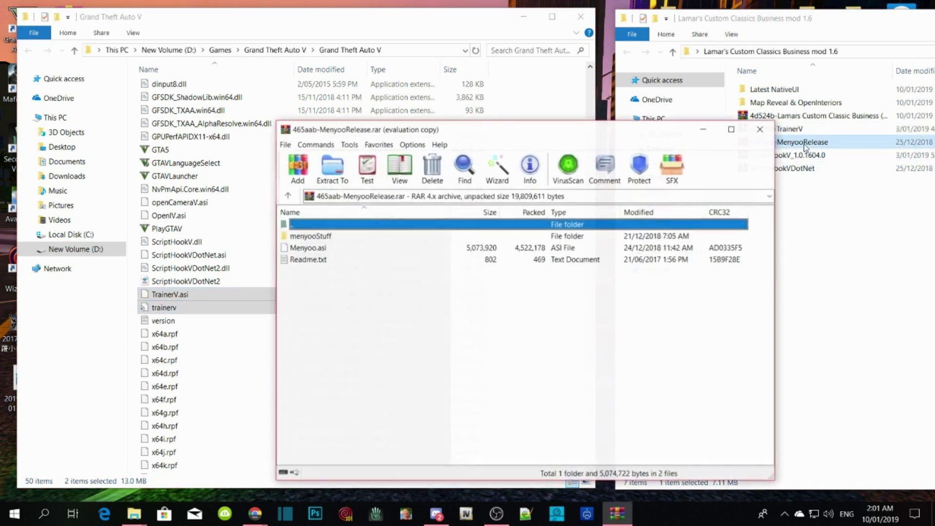
click(617, 254)
drag(308, 132, 681, 101)
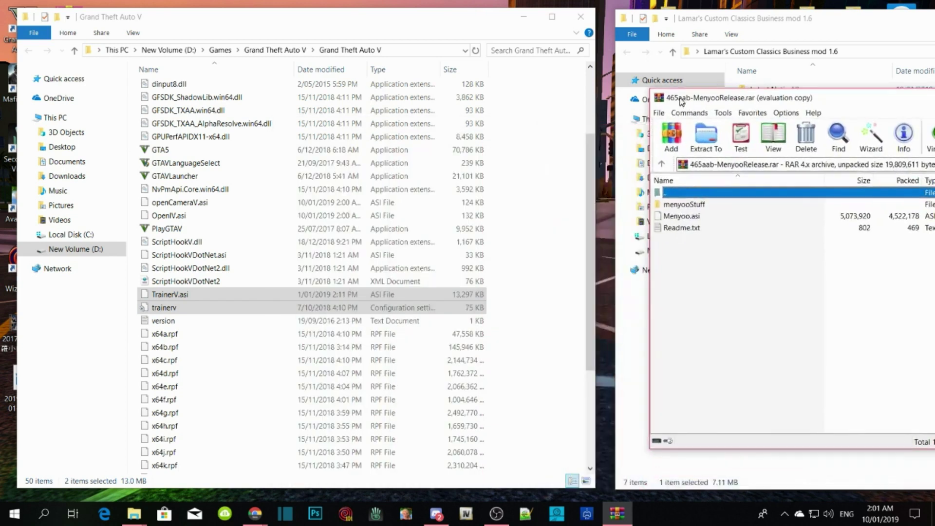
click(692, 206)
ctrl+click(692, 216)
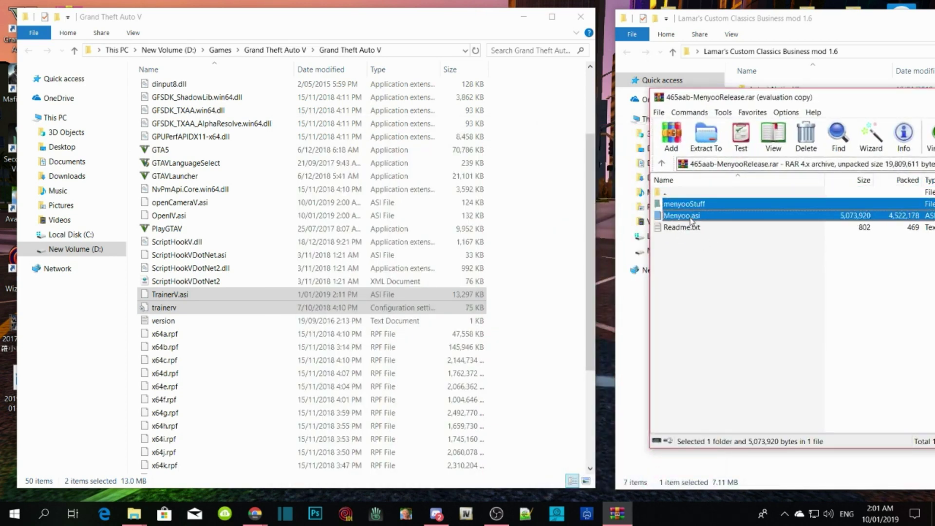
drag(692, 214, 547, 413)
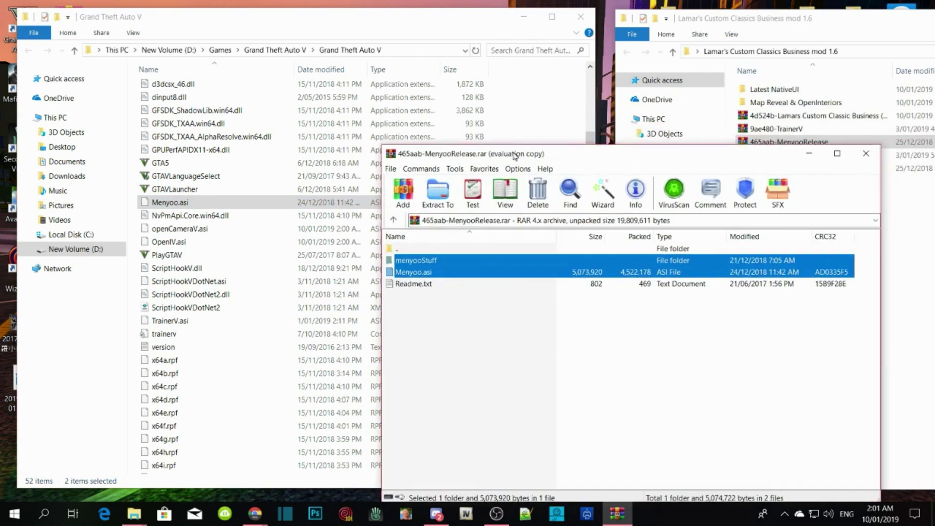
click(872, 158)
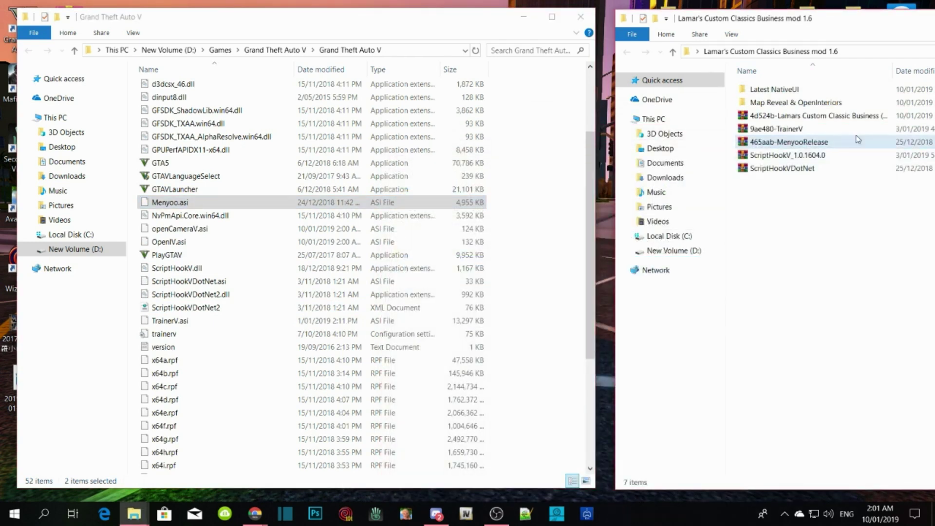
Copy gtamp-reveal-full-map_v1_1.asi and both OpenInteriors files from the Map Reveal & OpenInteriors folder into the game folder, and return to the mod folder.
double_click(794, 103)
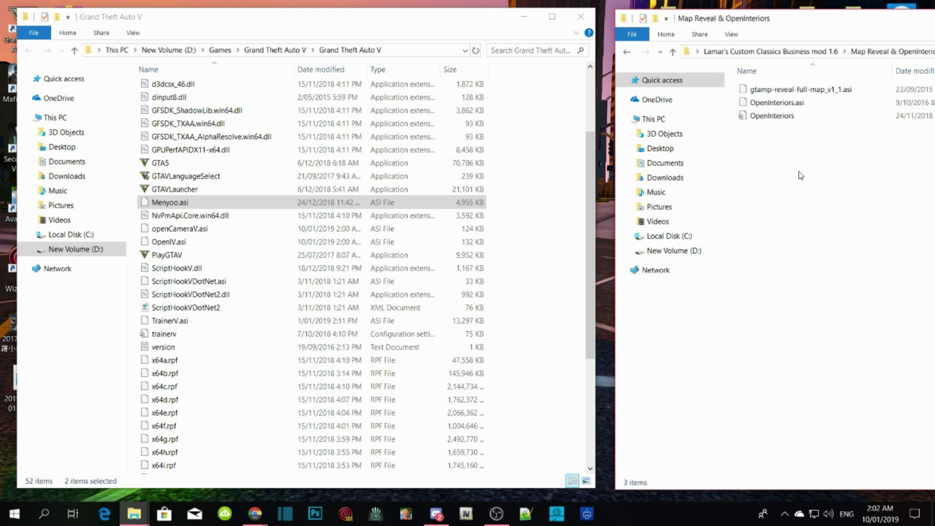
drag(845, 173, 772, 88)
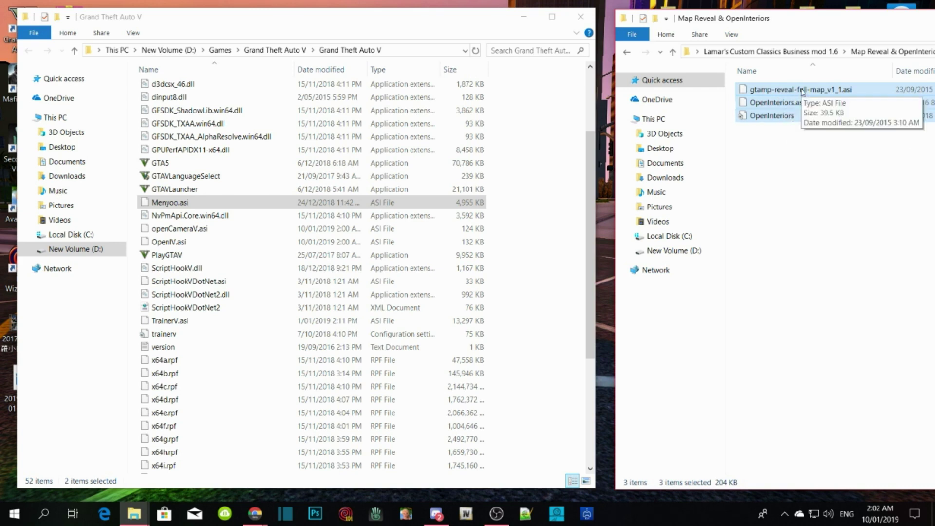
drag(802, 91, 545, 422)
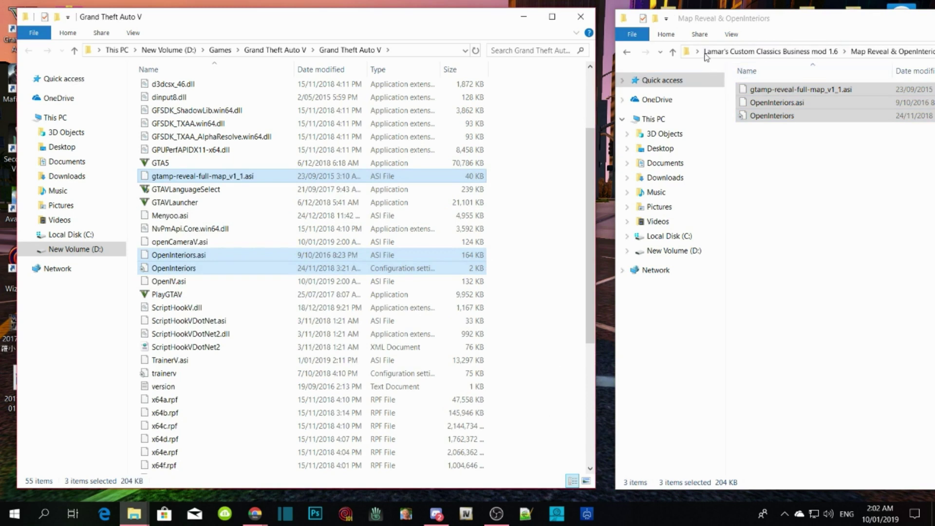
click(777, 52)
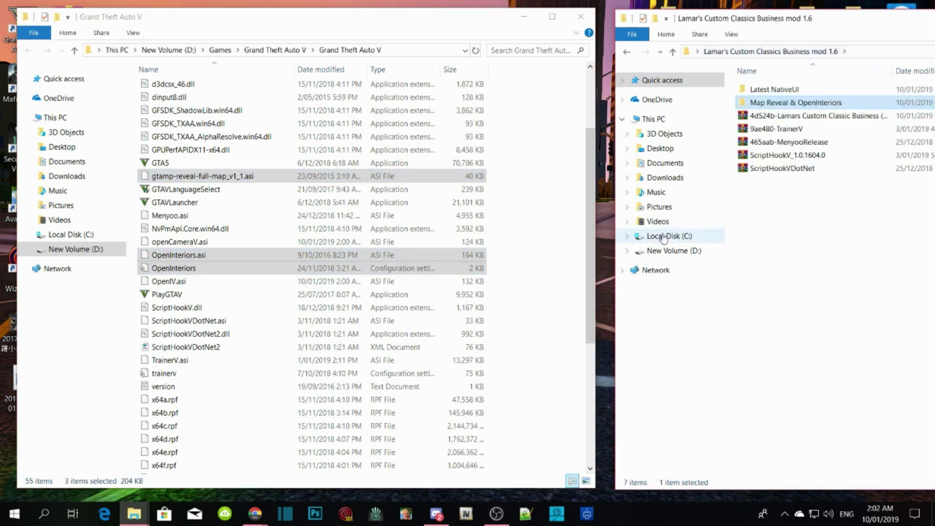
Refresh the game folder, create a new folder named scripts in it and open that folder.
right_click(544, 210)
click(574, 262)
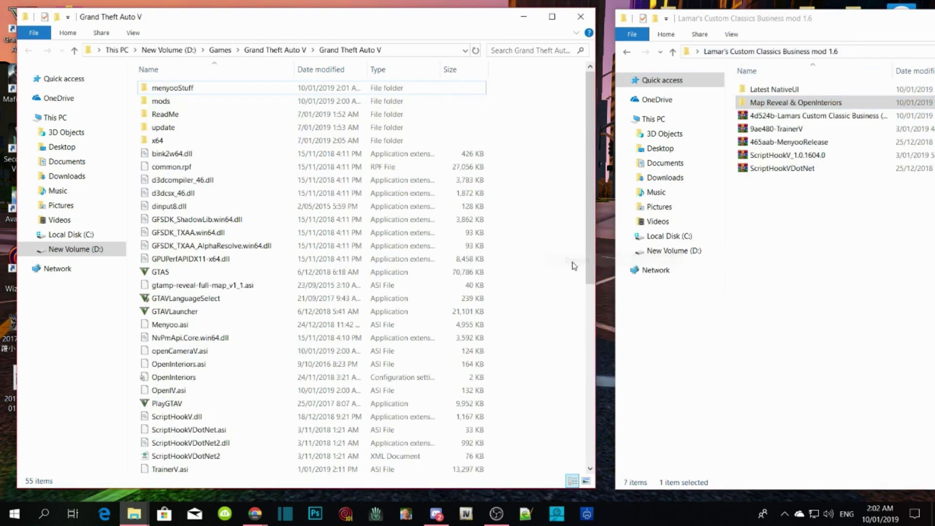
right_click(546, 124)
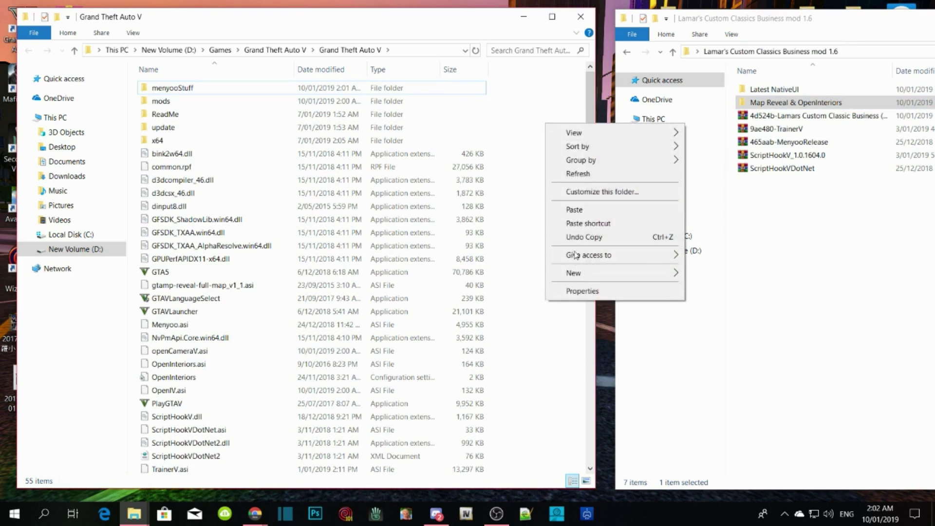
mouse_move(591, 271)
click(707, 274)
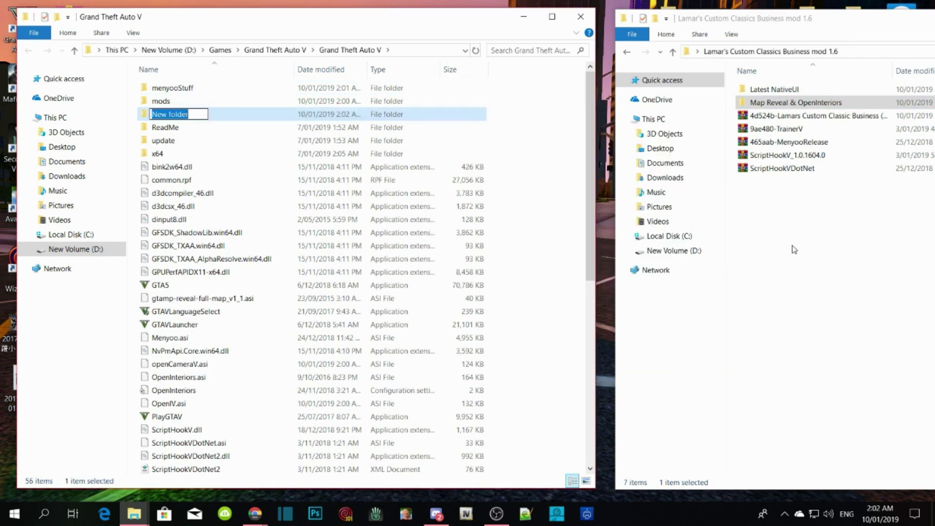
text(scripts)
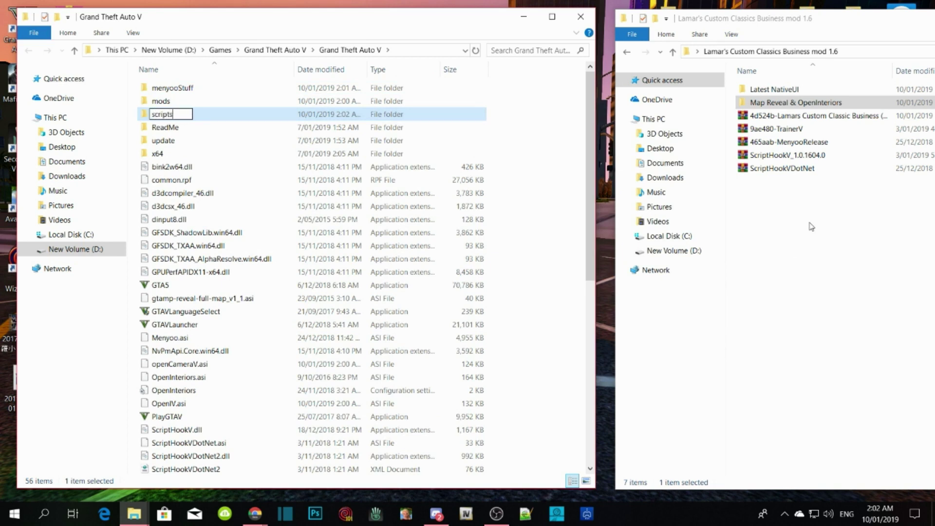
key(Return)
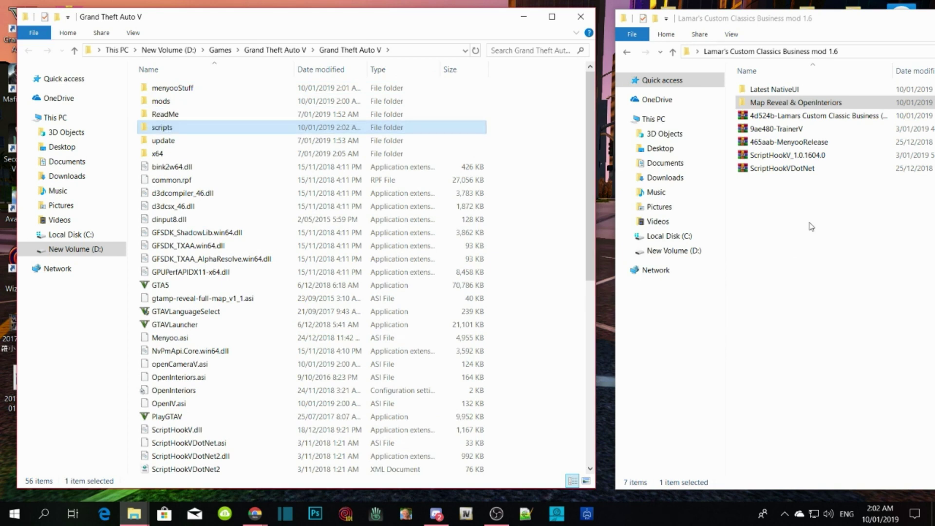
key(Return)
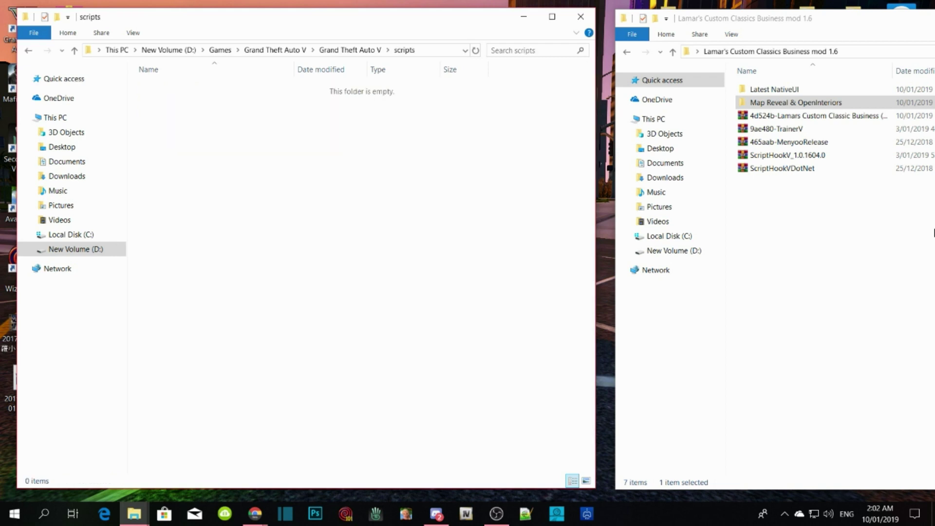
Open the 4d524b-Lamars Custom Classic Business archive beside the scripts folder and go into its Lamars Custom Classic Business folder.
click(788, 200)
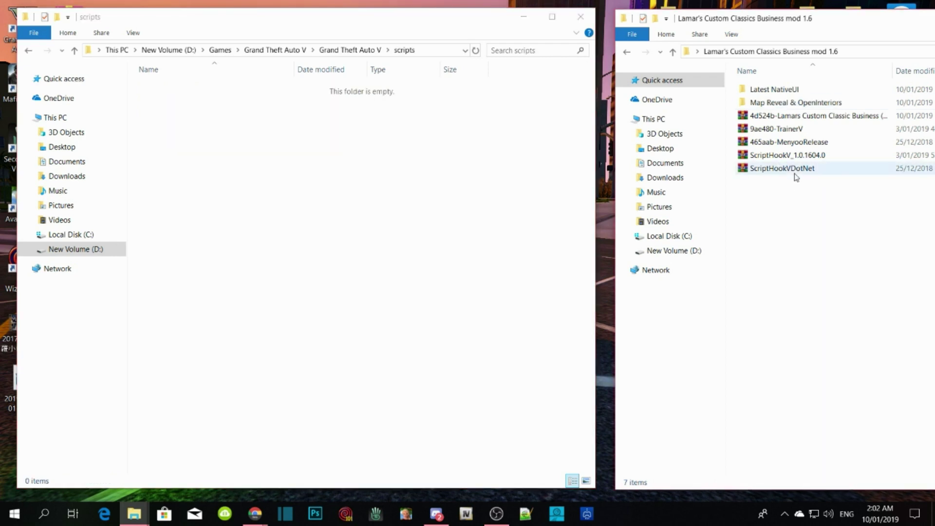
double_click(783, 117)
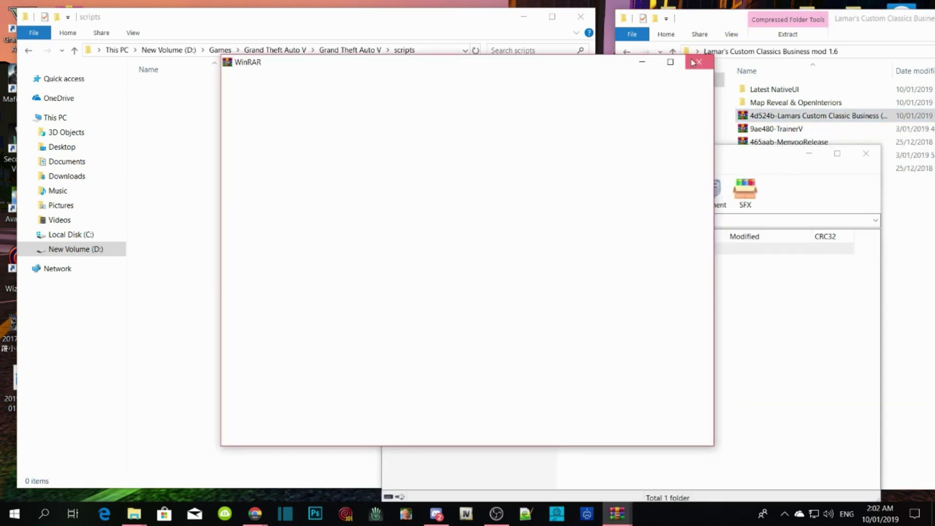
drag(515, 159, 747, 105)
click(707, 243)
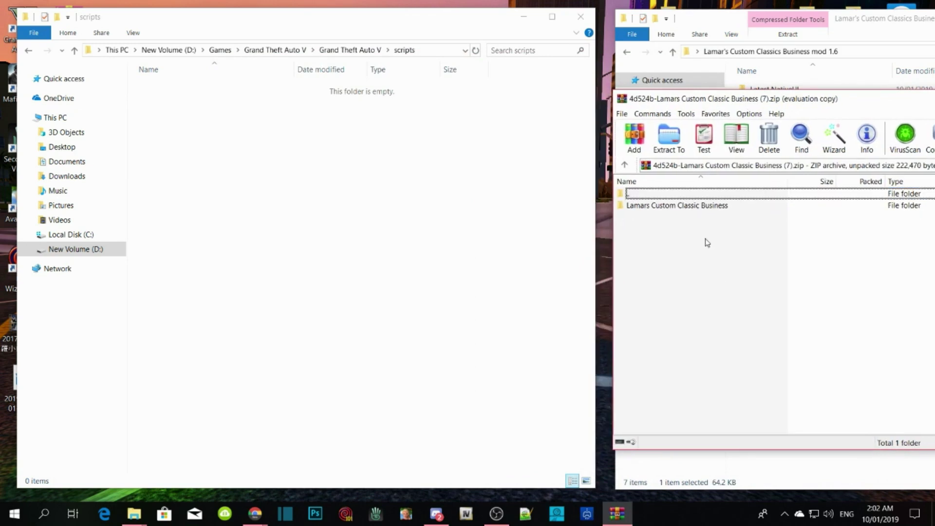
click(699, 209)
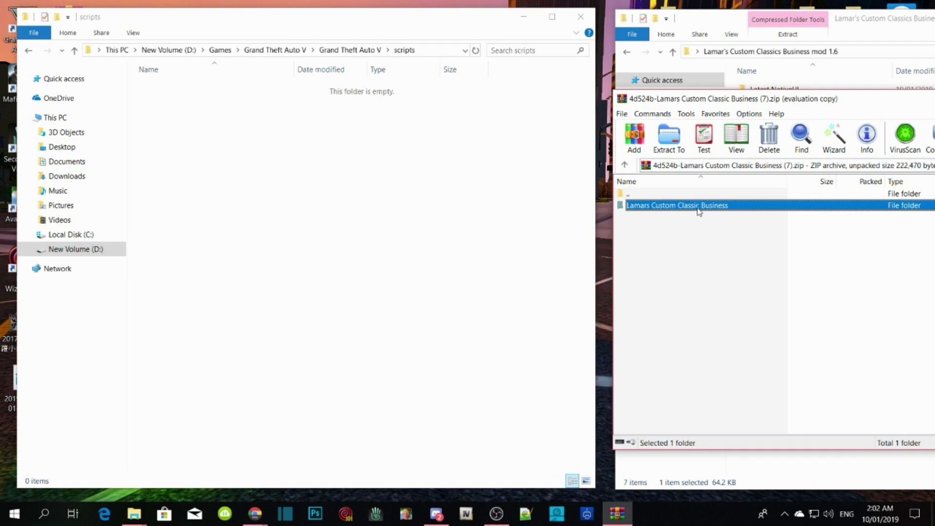
double_click(699, 206)
click(687, 258)
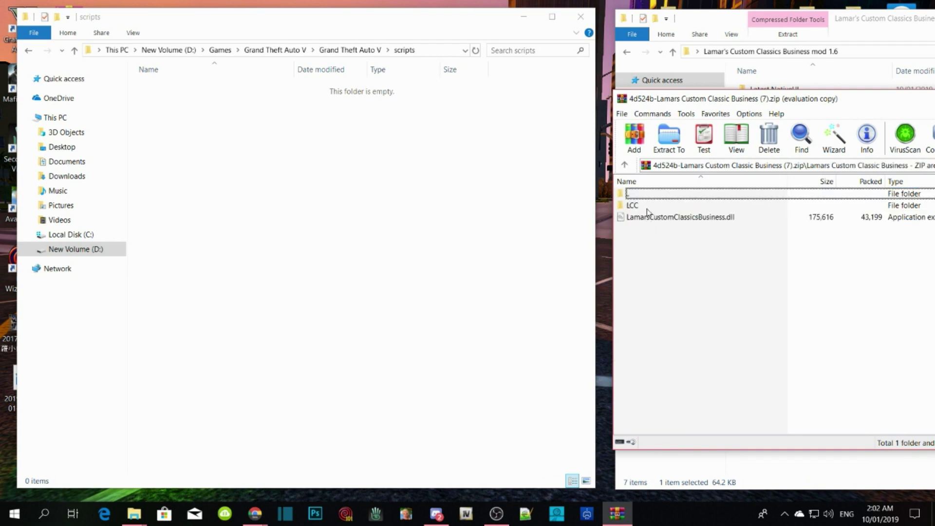
Copy the LCC folder and LamarsCustomClassicsBusiness.dll from the archive into the scripts folder and close the archive.
click(628, 206)
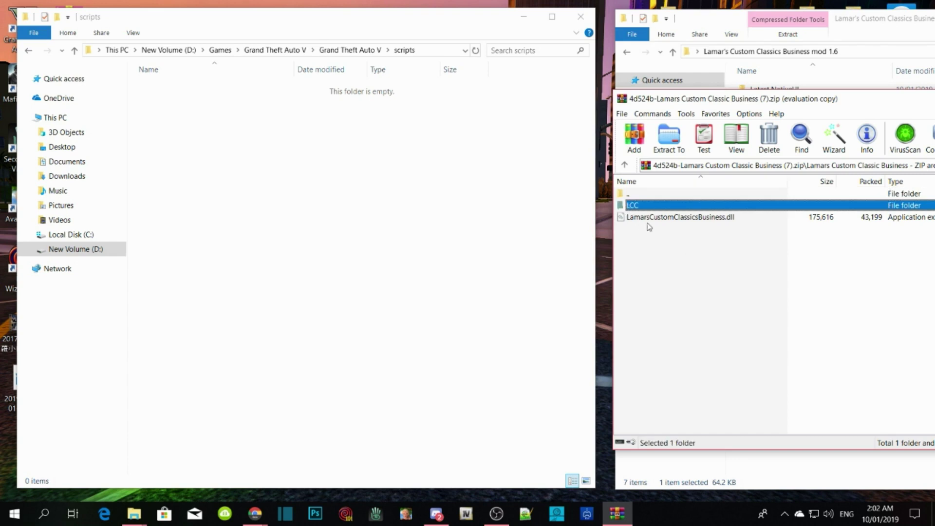
ctrl+click(700, 218)
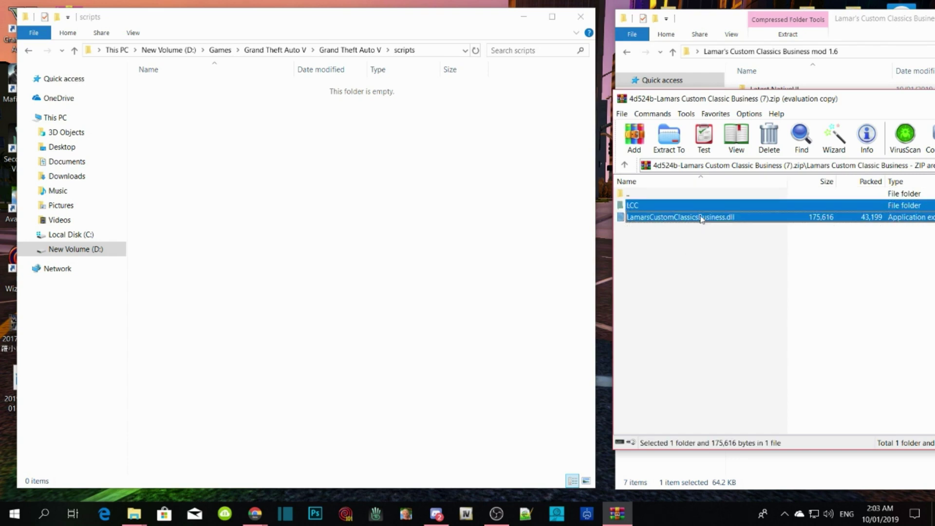
drag(271, 155, 272, 156)
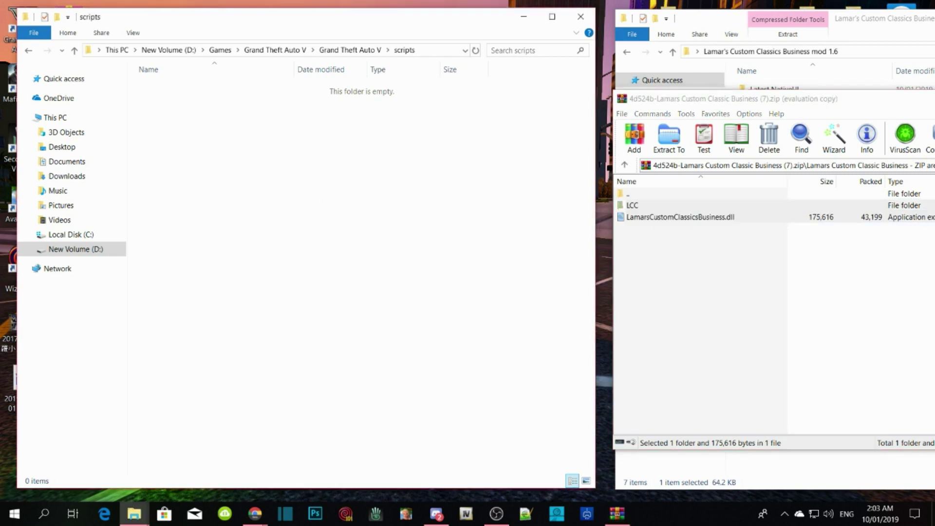
drag(797, 99, 358, 128)
click(657, 131)
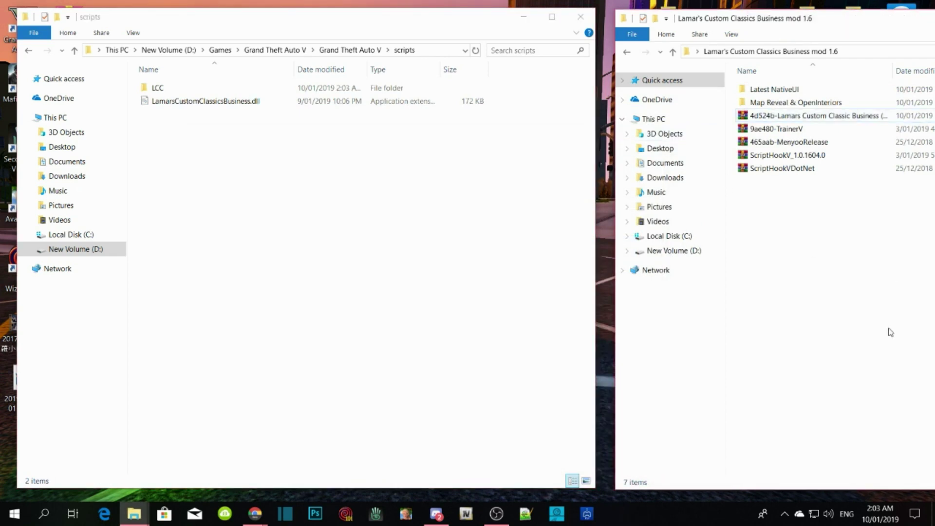
Open the NativeUI archive from the Latest NativeUI folder, dismiss the license reminder and place the archive beside the scripts folder.
click(784, 91)
double_click(784, 91)
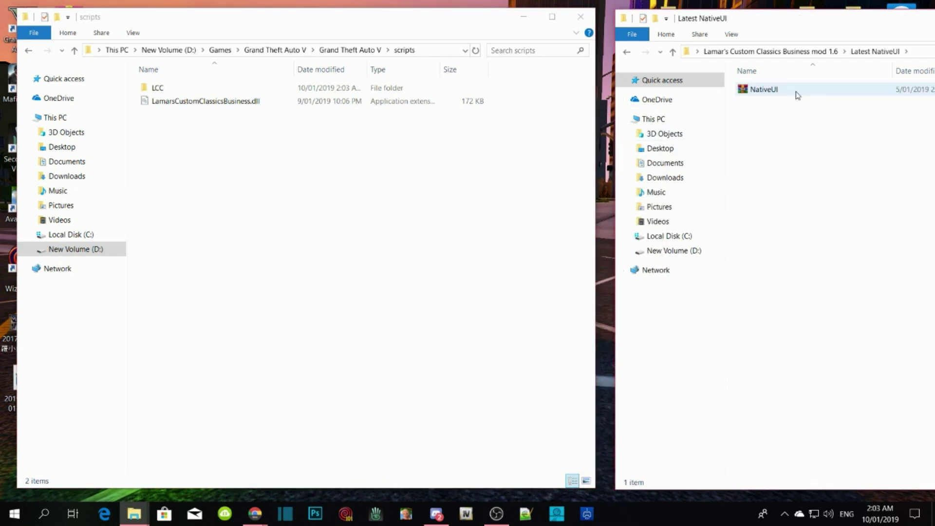
click(758, 94)
double_click(758, 92)
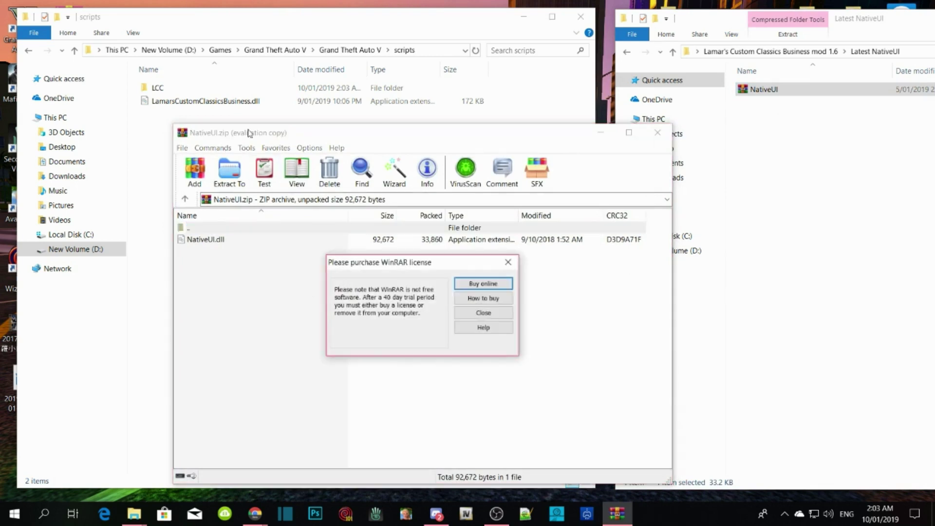
click(507, 261)
drag(227, 133, 689, 94)
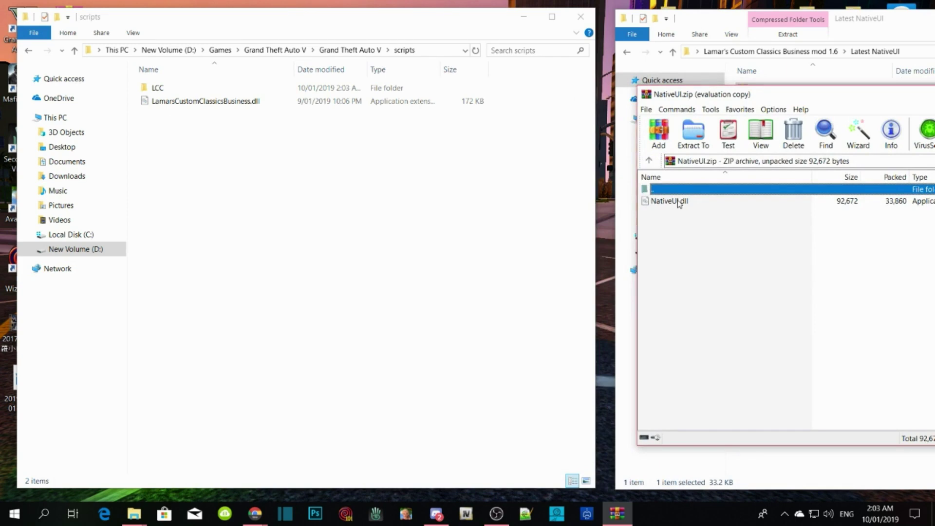
Copy NativeUI.dll from the archive into the scripts folder, close the archive and return to the mod folder.
drag(679, 203, 470, 216)
drag(242, 152, 259, 207)
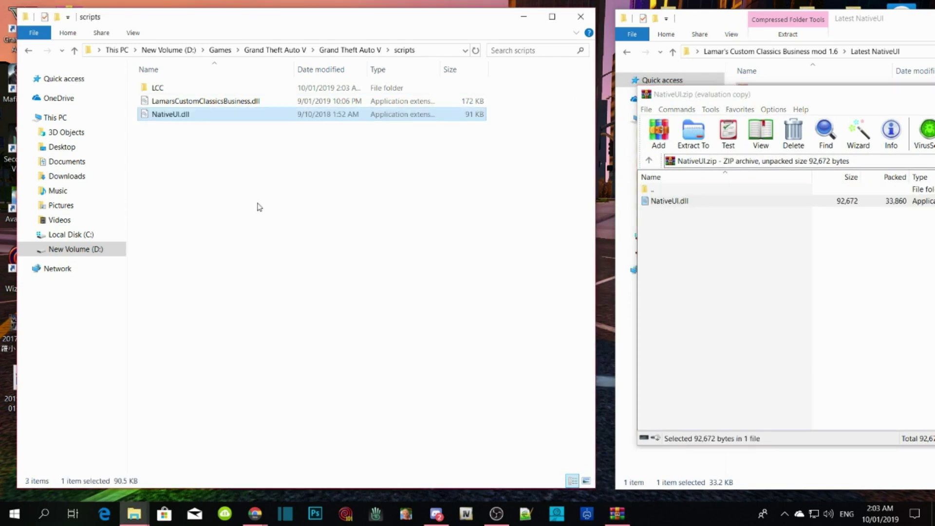
click(455, 278)
drag(732, 94, 316, 108)
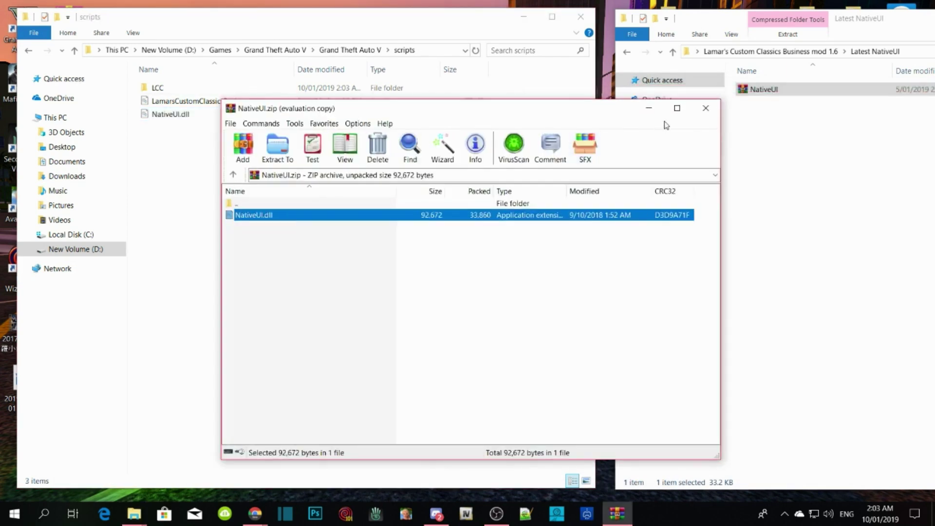
click(705, 108)
click(769, 51)
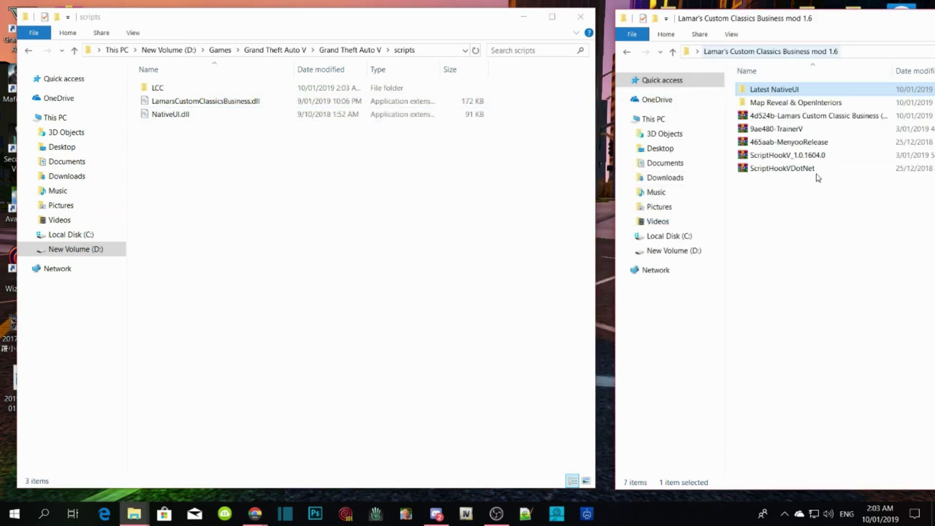
Close the mod folder, and go back to the main Grand Theft Auto V folder to refresh and close it.
drag(839, 19, 410, 46)
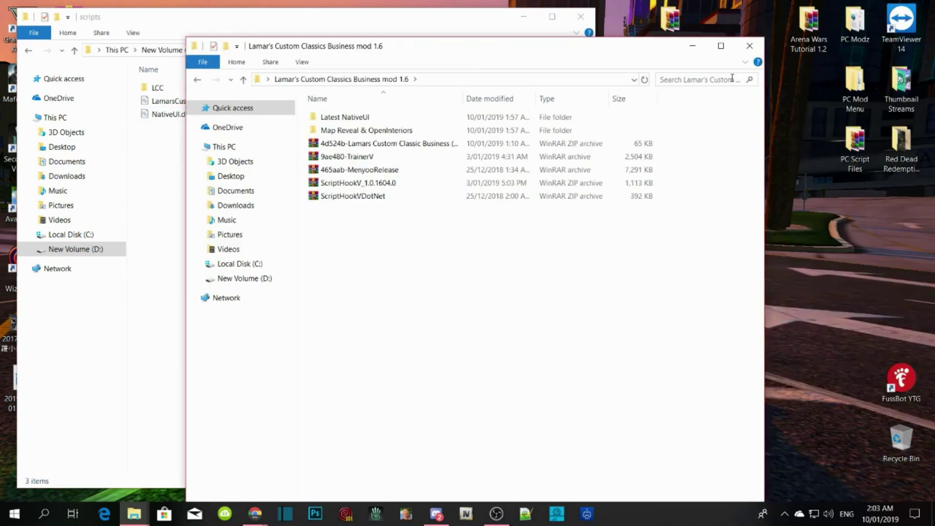
click(750, 46)
click(350, 50)
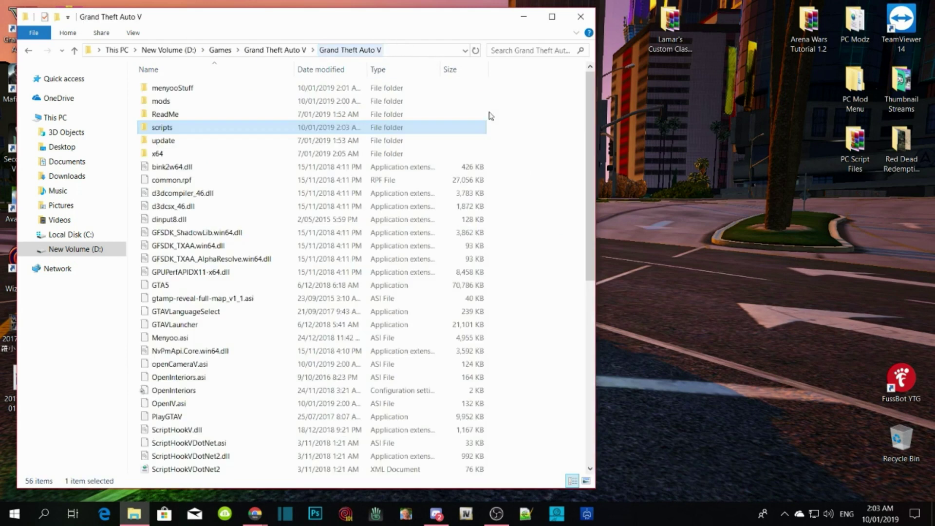
right_click(526, 104)
click(564, 154)
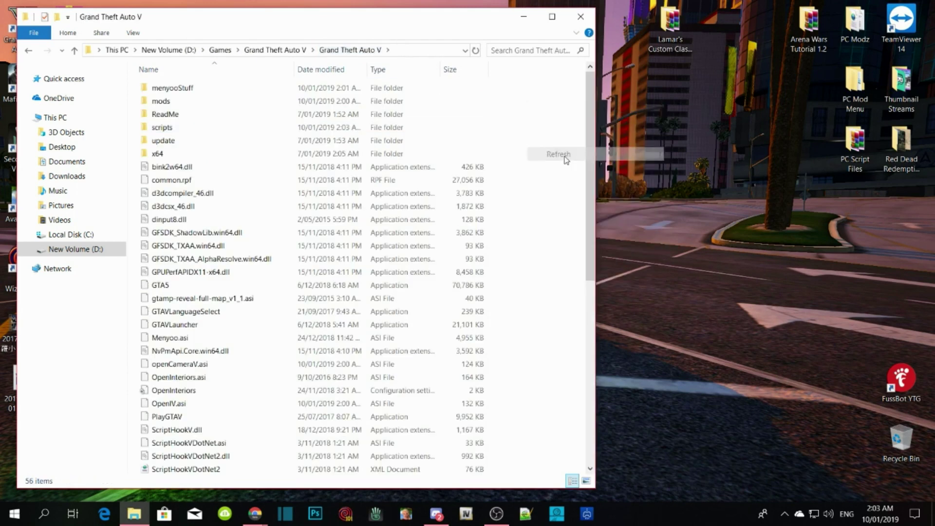
click(580, 17)
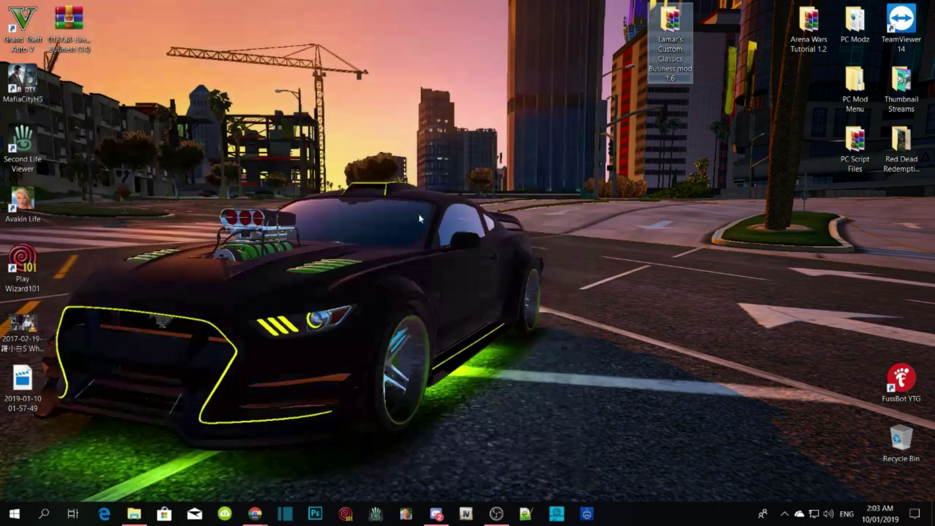
right_click(414, 58)
click(452, 94)
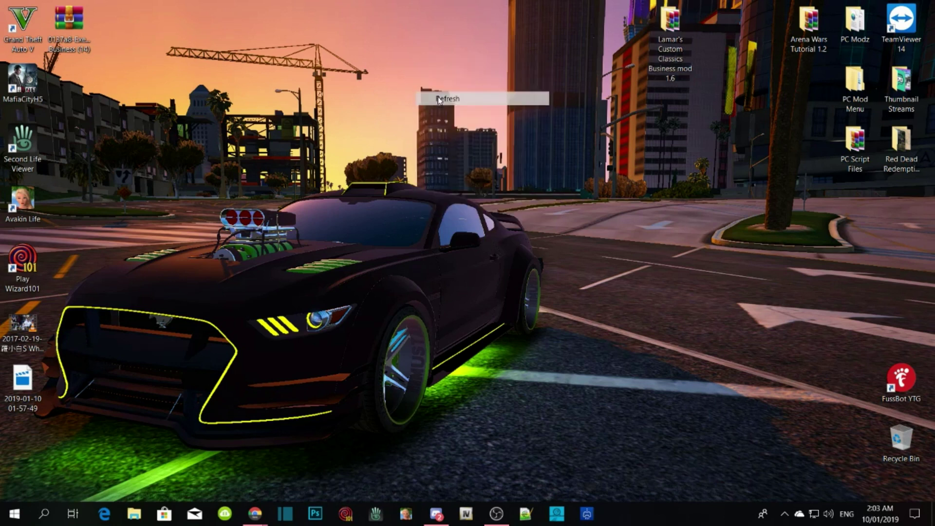
right_click(451, 76)
click(487, 111)
right_click(455, 75)
click(493, 110)
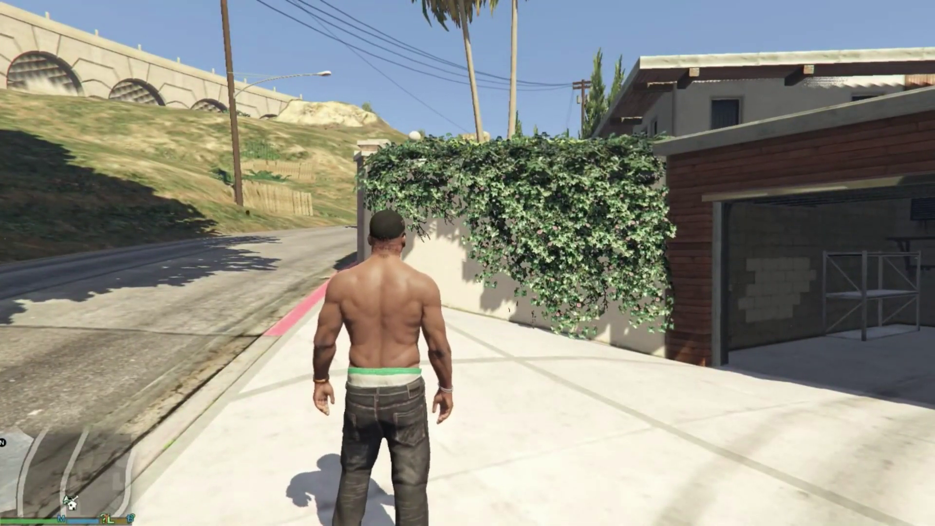
Switch to Grand Theft Auto V and test the installed in-game mod menus, including the Menyoo trainer.
key(F4)
key(F4)
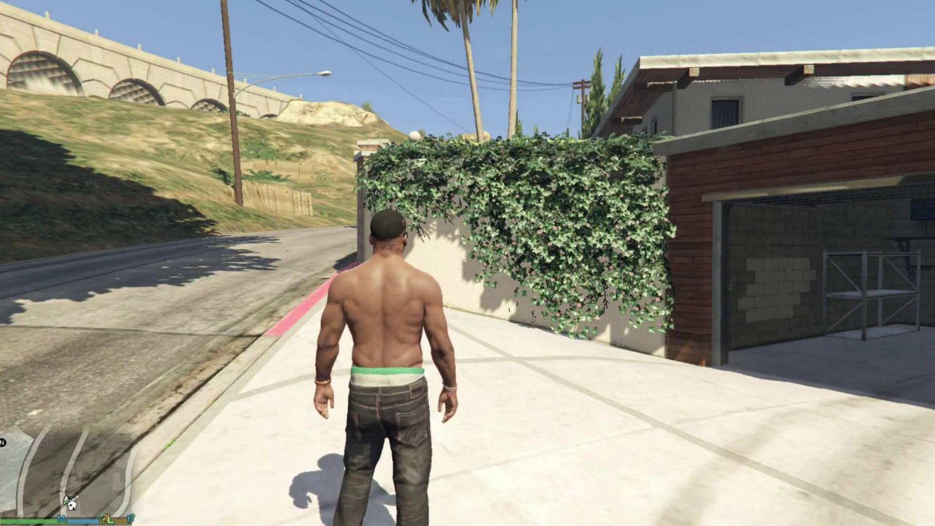
key(F8)
key(F8)
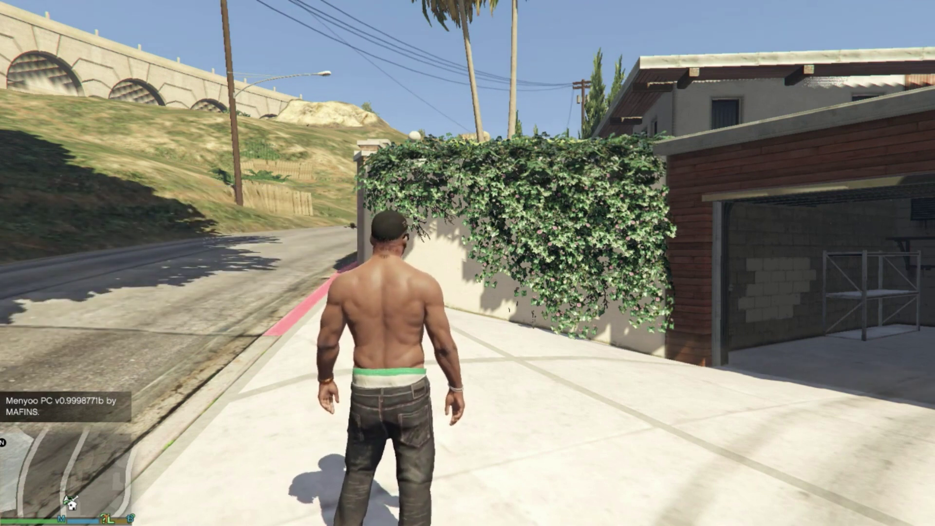
Open the game map and locate the LCC Tune Shop, Lamar's Custom Classics Business and Vehicle Warehouse (LCC) markers.
key(Escape)
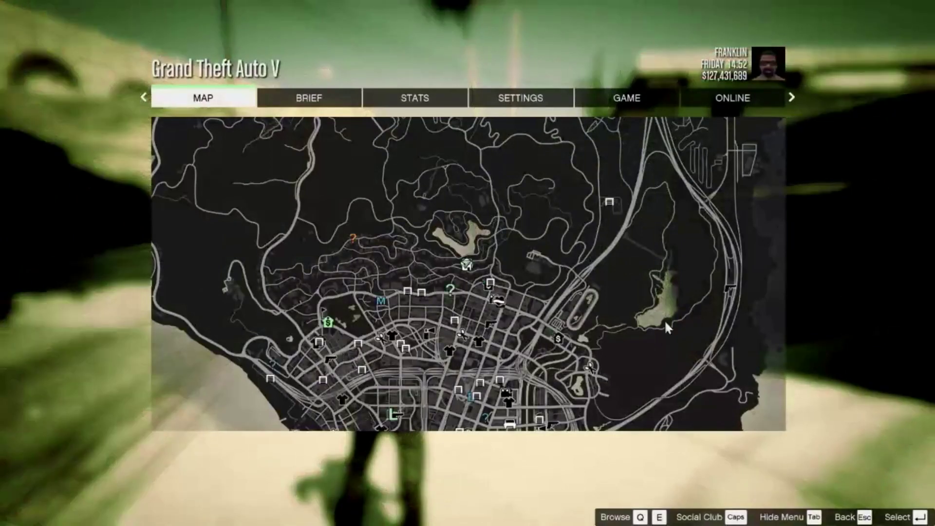
click(627, 316)
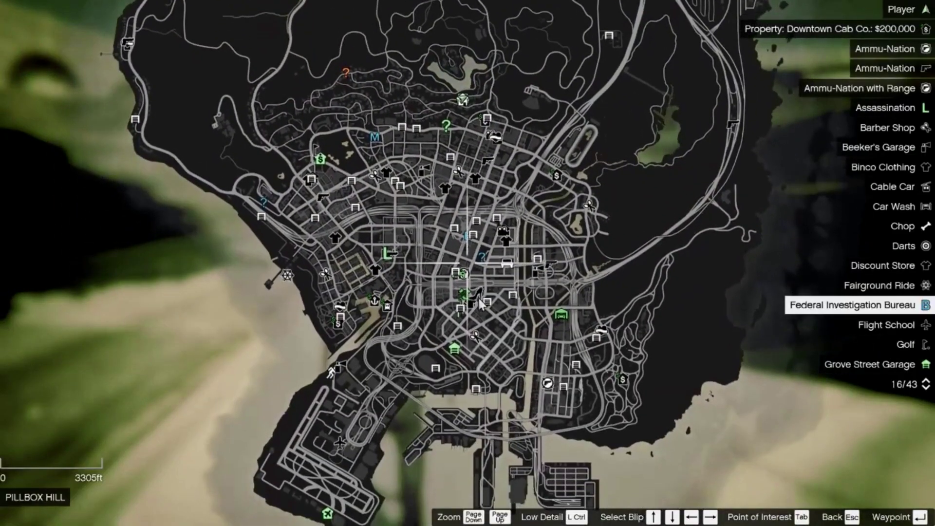
scroll(479, 303, up, 5)
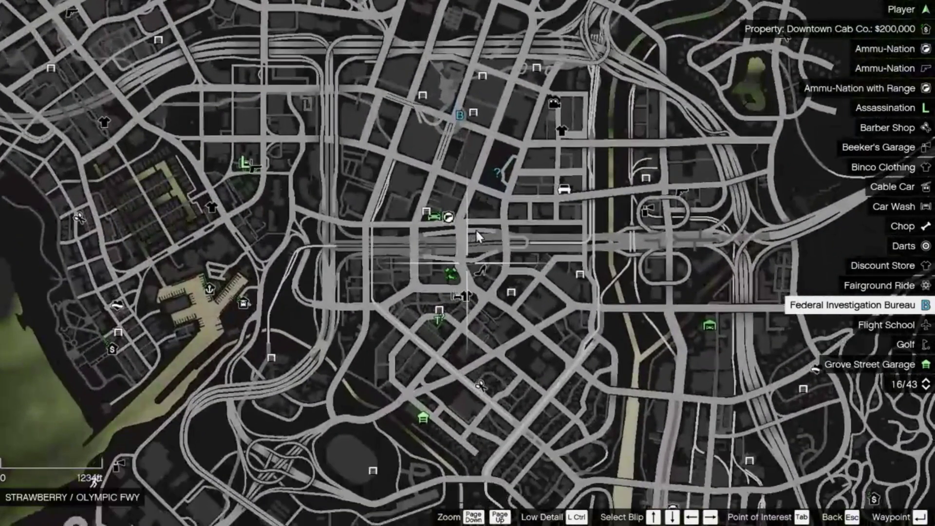
click(453, 273)
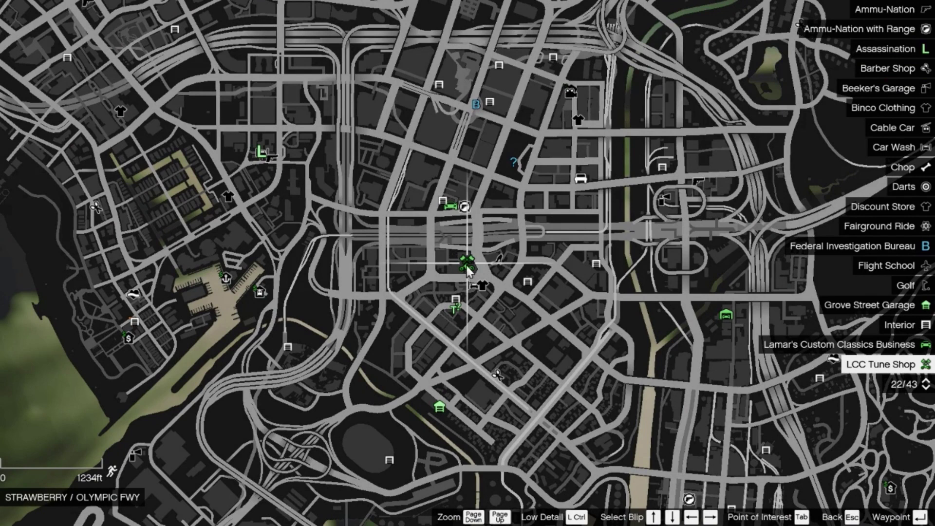
click(453, 211)
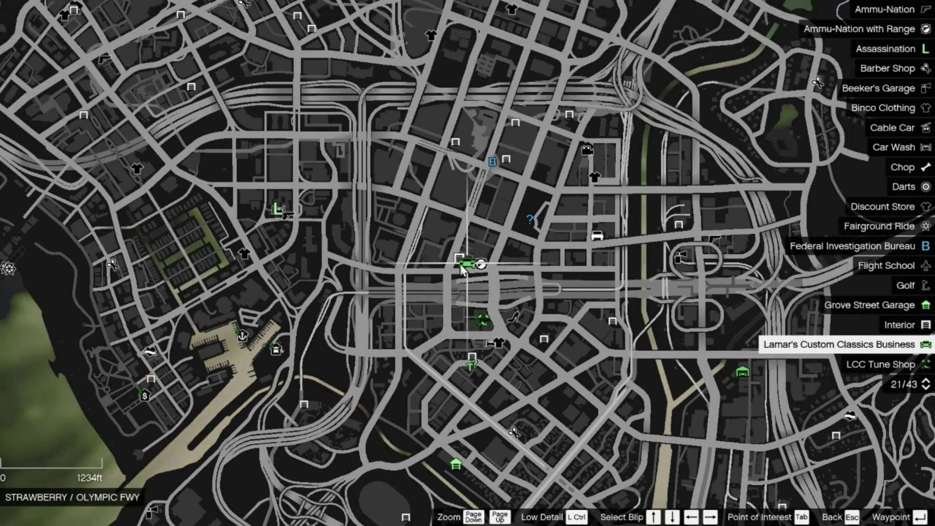
click(744, 373)
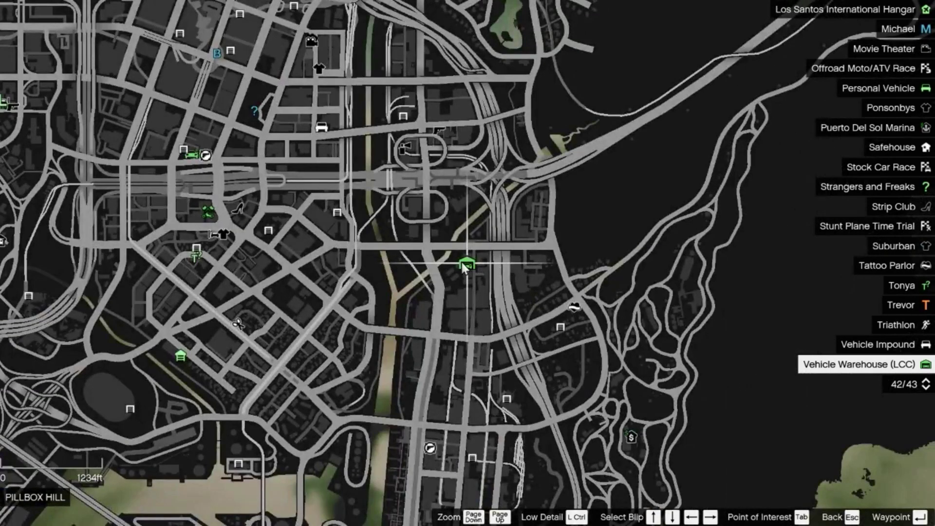
Examine how the mod's business locations are spread across Los Santos on the map.
scroll(465, 266, down, 5)
scroll(480, 333, down, 4)
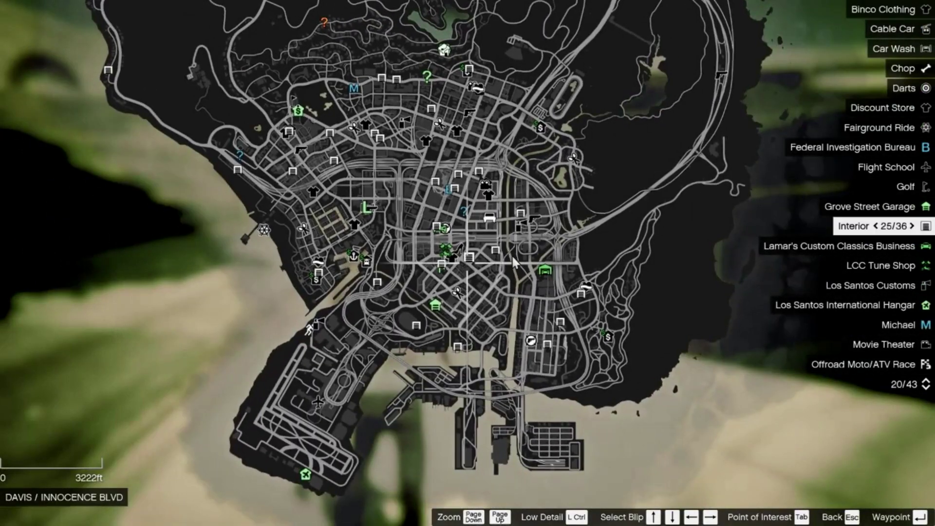
scroll(491, 304, up, 2)
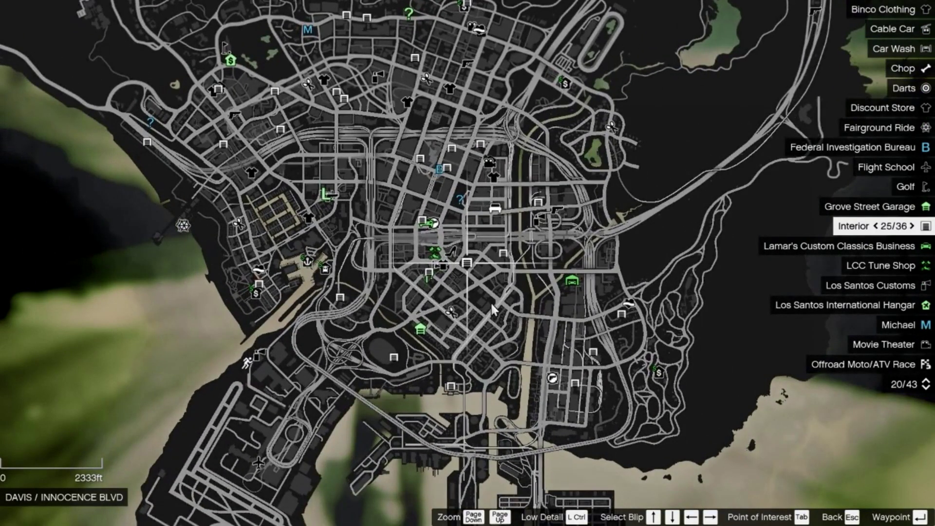
scroll(441, 281, up, 2)
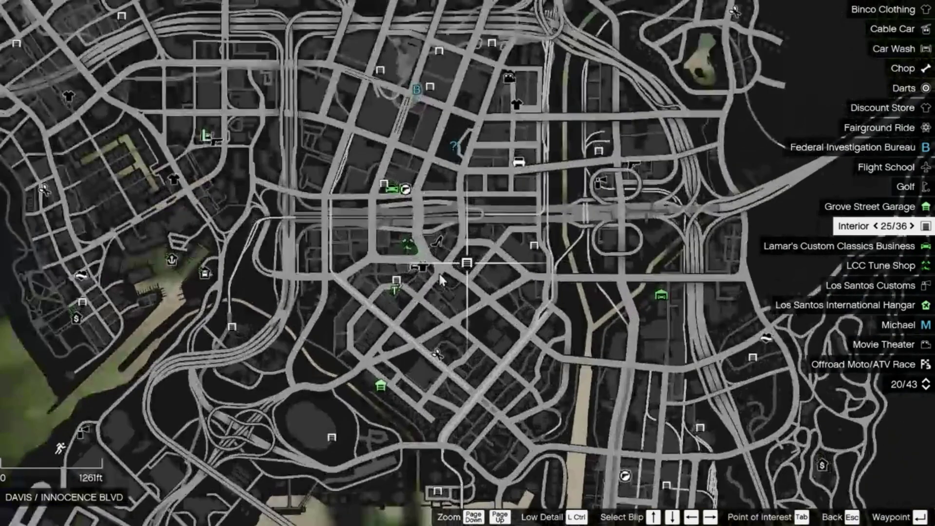